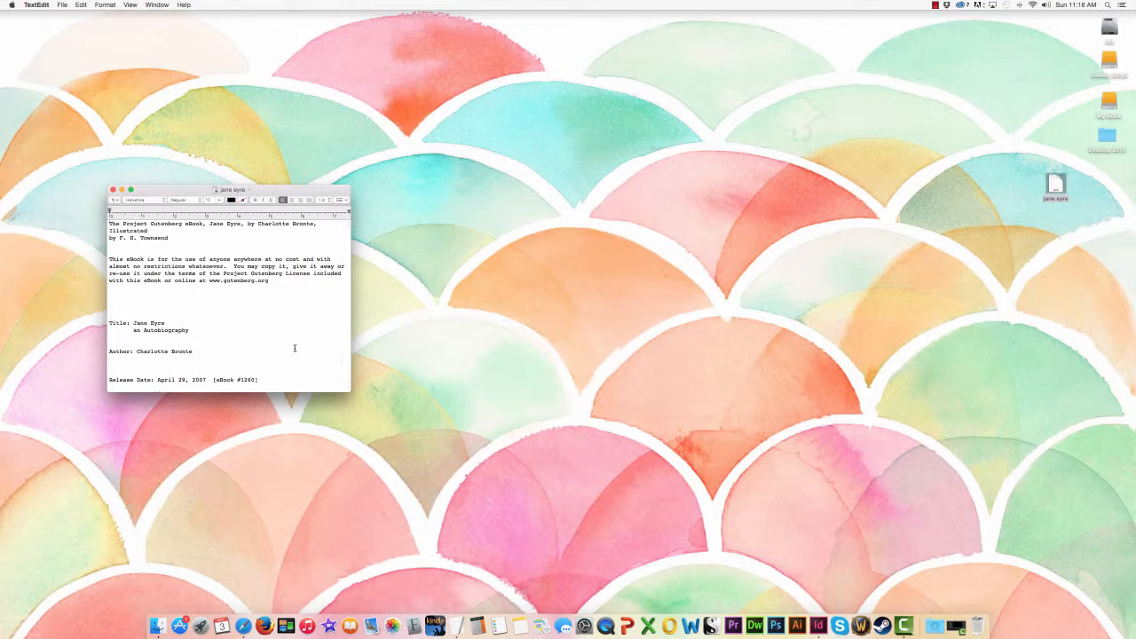
# Step: Switch to InDesign and create a new 100-page document with 6 in wide by 9 in high pages
pyautogui.click(817, 626)
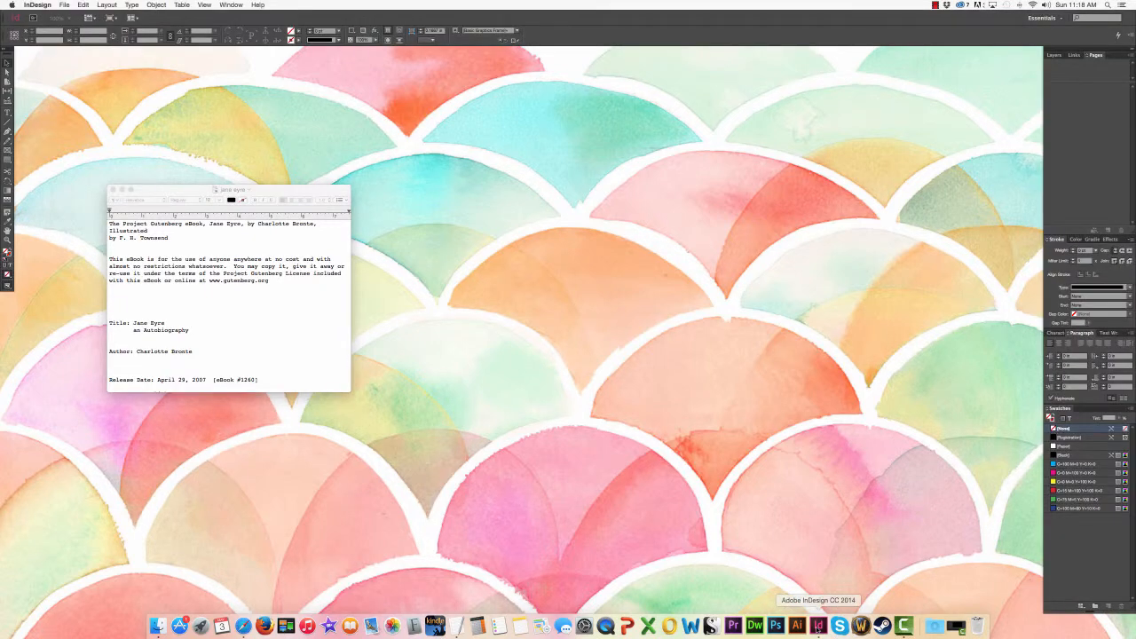
pyautogui.click(64, 4)
pyautogui.moveTo(73, 15)
pyautogui.click(183, 19)
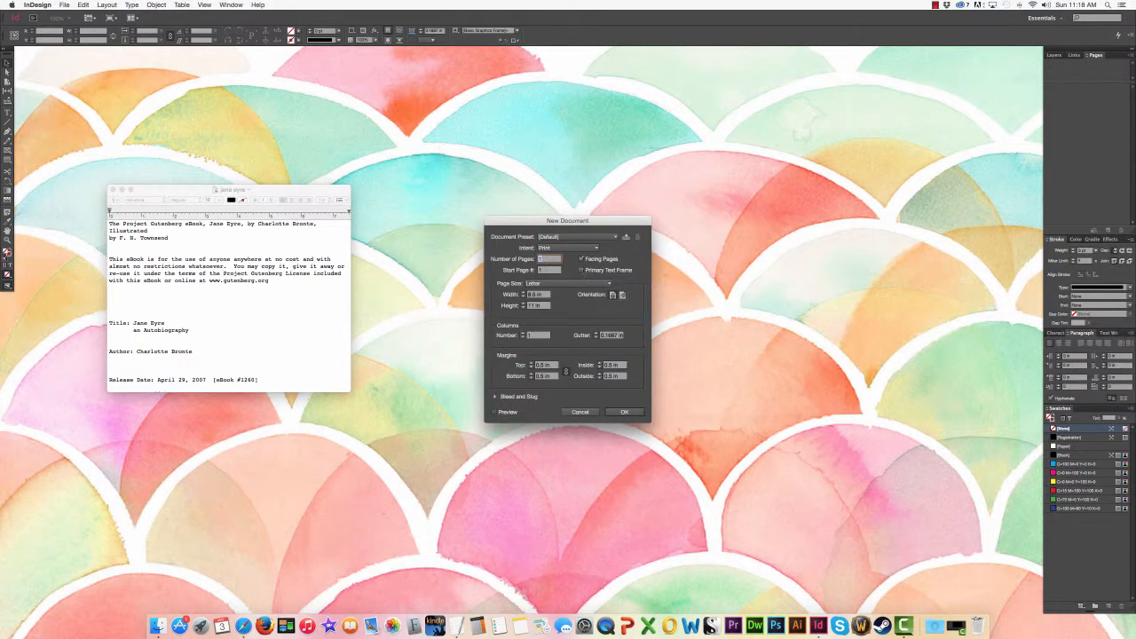
pyautogui.write('100')
pyautogui.moveTo(551, 294); pyautogui.dragTo(524, 297)
pyautogui.write('6')
pyautogui.press('Tab')
pyautogui.write('6')
pyautogui.click(622, 414)
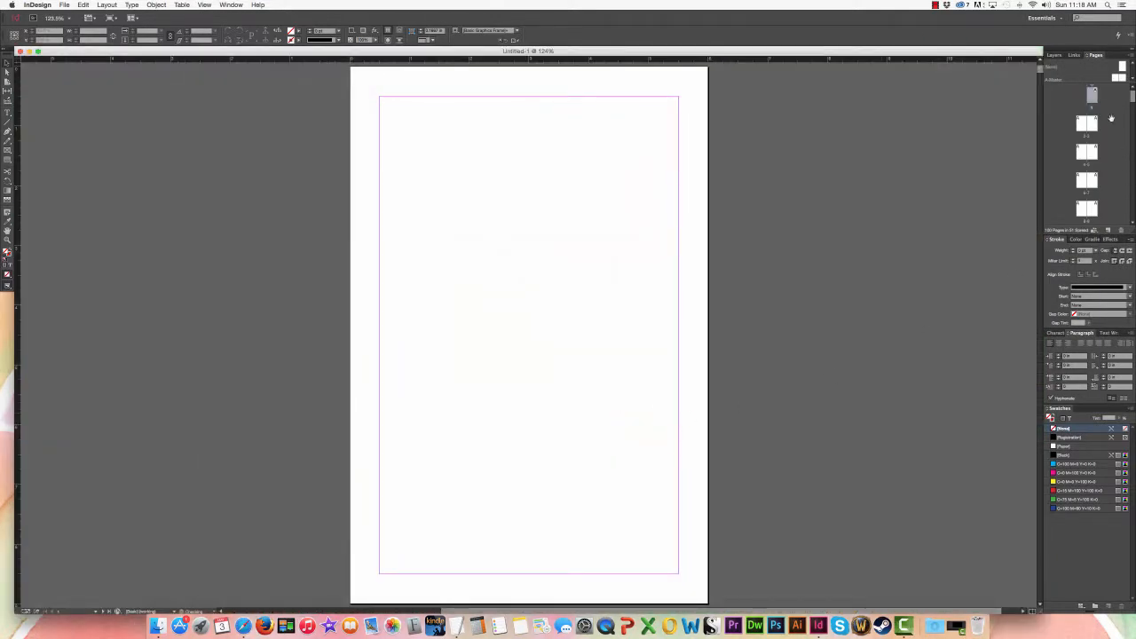
# Step: Browse the document's opening spreads, pages 2–3 and 4–5, and return to page 1
pyautogui.moveTo(1093, 81); pyautogui.dragTo(1092, 95)
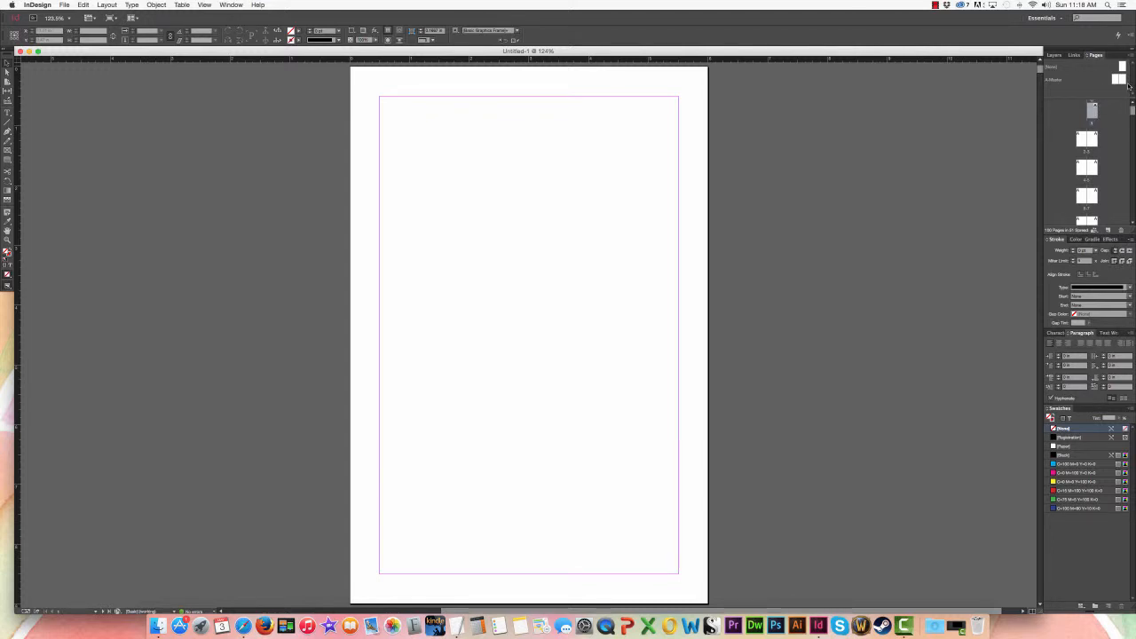
pyautogui.click(1081, 138)
pyautogui.click(1094, 142)
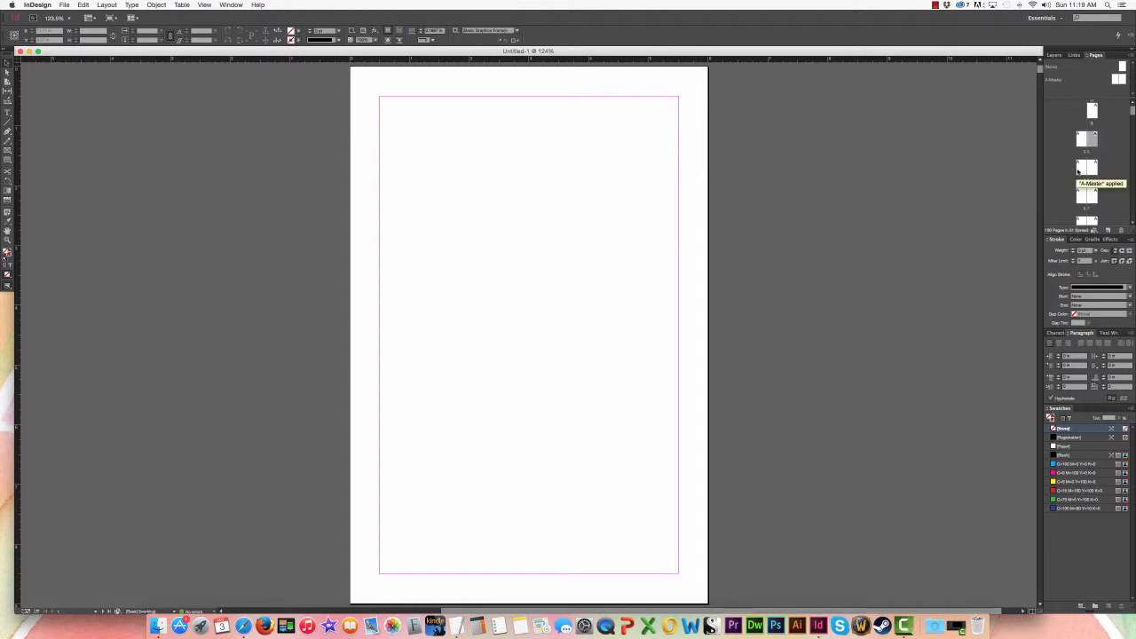
pyautogui.doubleClick(1078, 171)
pyautogui.doubleClick(1081, 167)
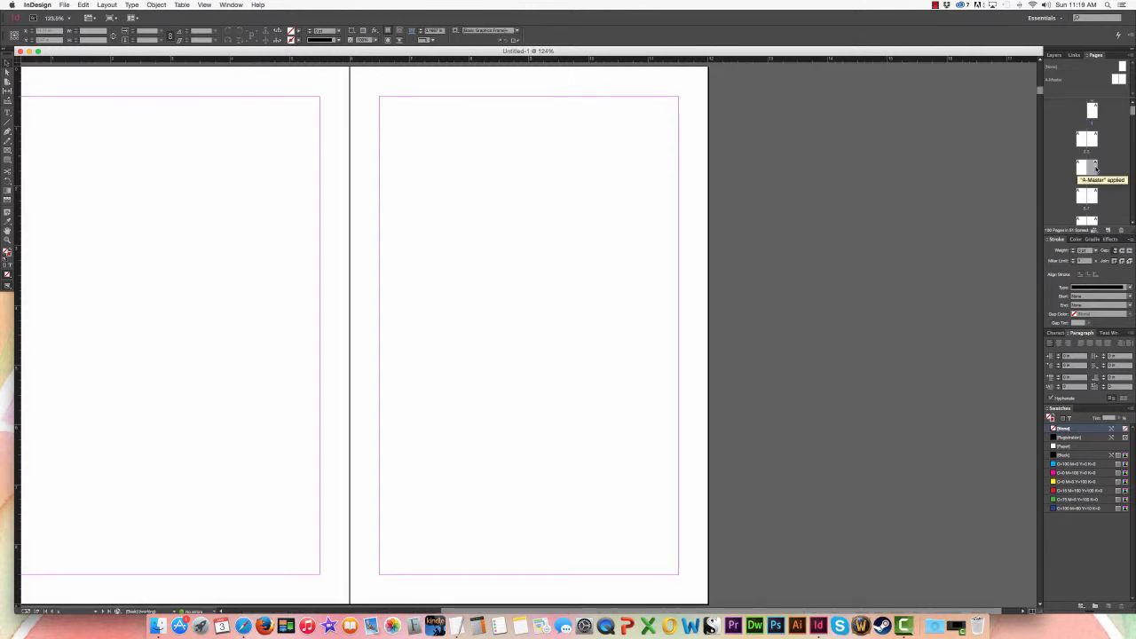
pyautogui.doubleClick(1083, 141)
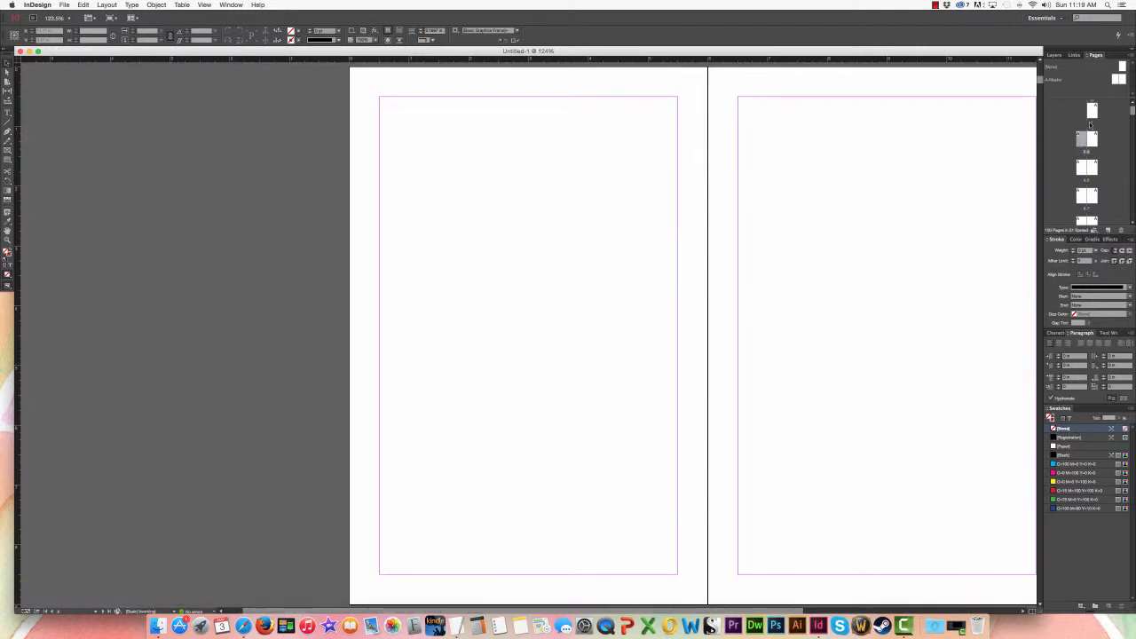
pyautogui.doubleClick(1092, 113)
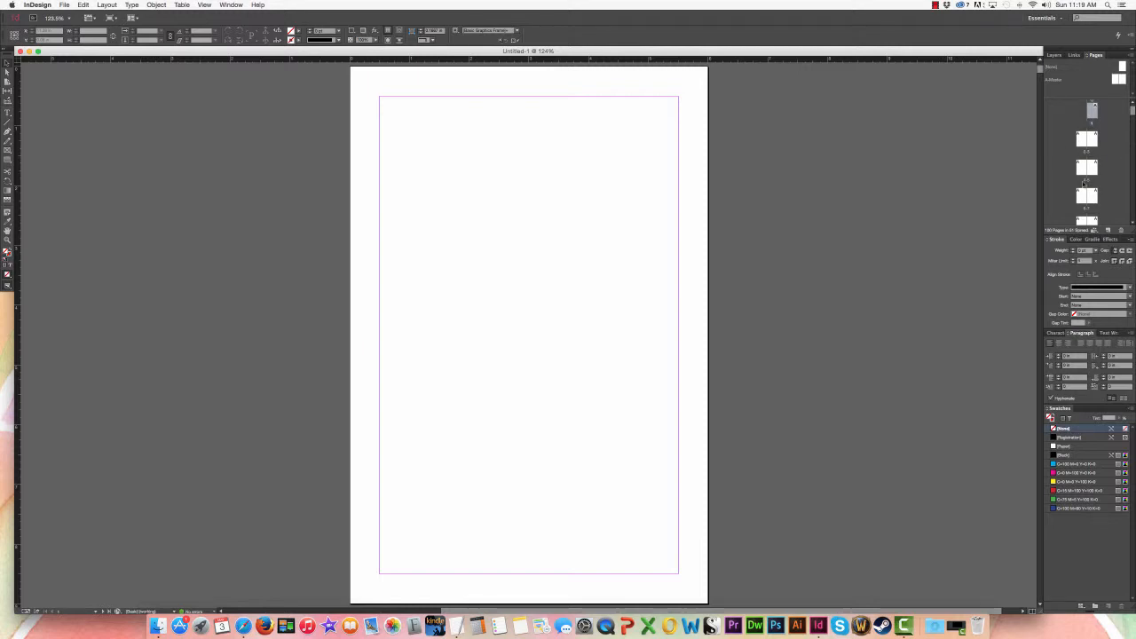
# Step: Open the A-Master spread and draw a text frame about 4.5 by 8 in on its left page, flush with the outer margin
pyautogui.doubleClick(1115, 81)
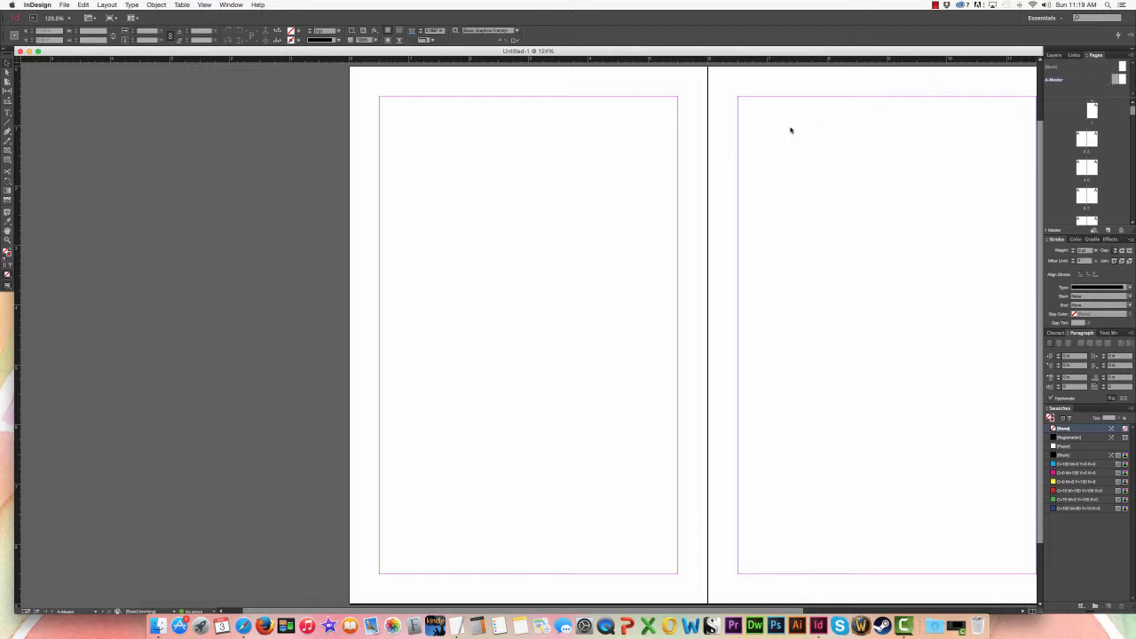
pyautogui.moveTo(788, 190); pyautogui.dragTo(641, 180)
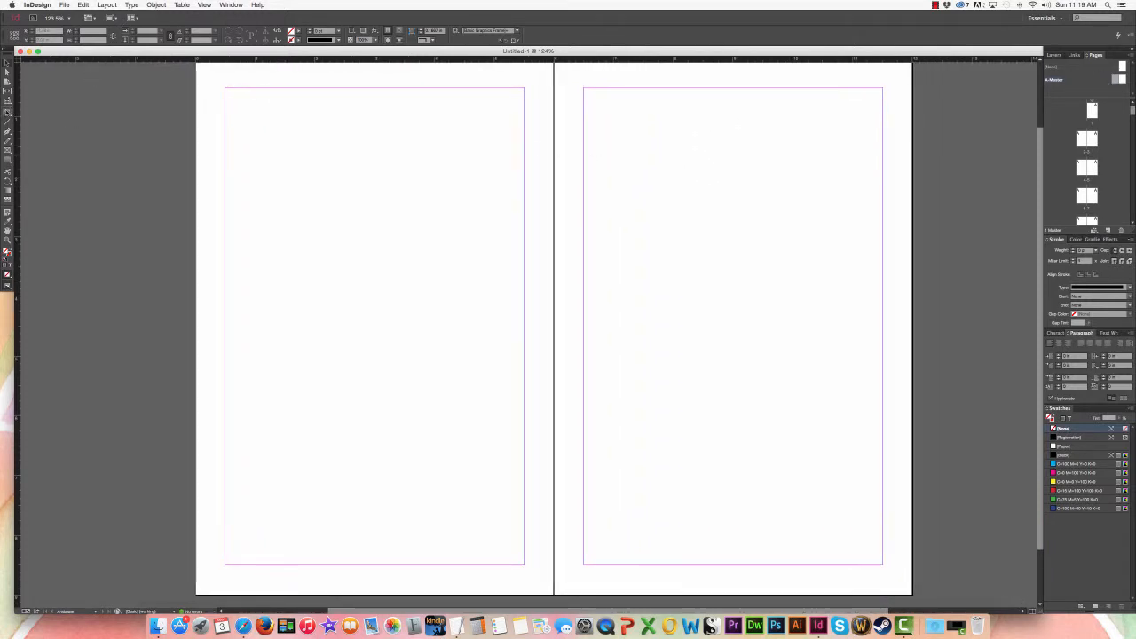
pyautogui.click(8, 113)
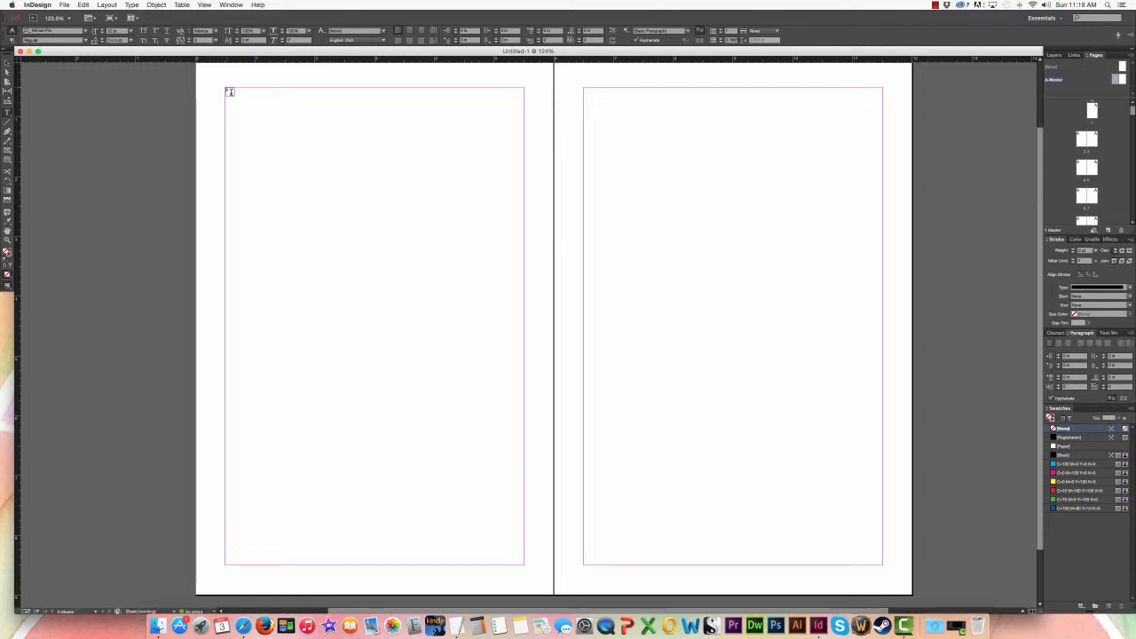
pyautogui.moveTo(226, 88); pyautogui.dragTo(493, 566)
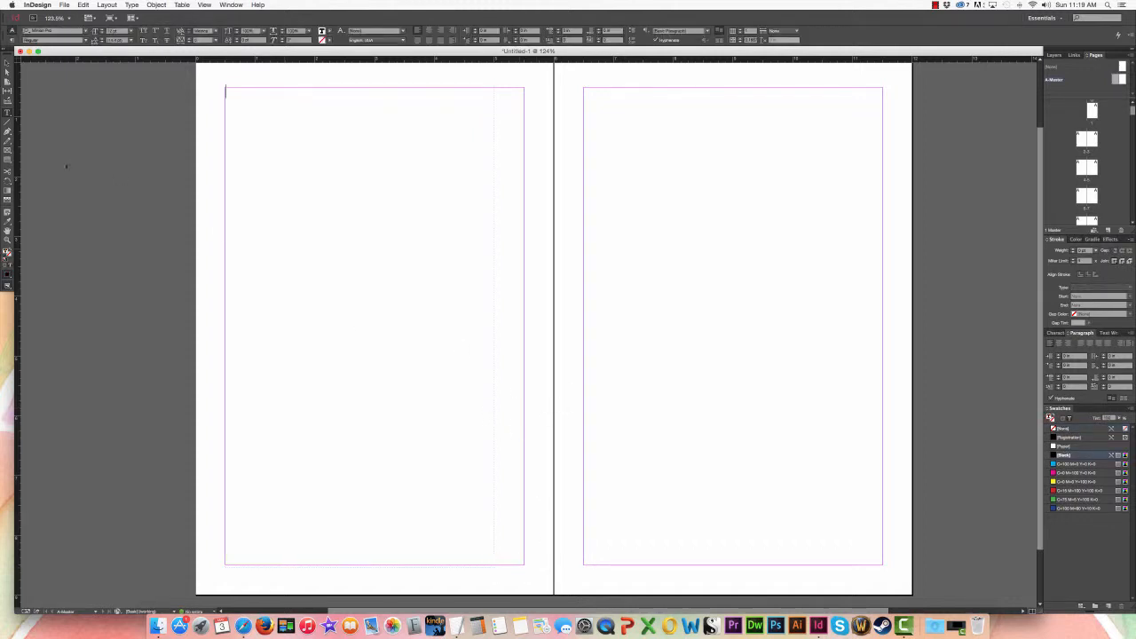
pyautogui.press('Escape')
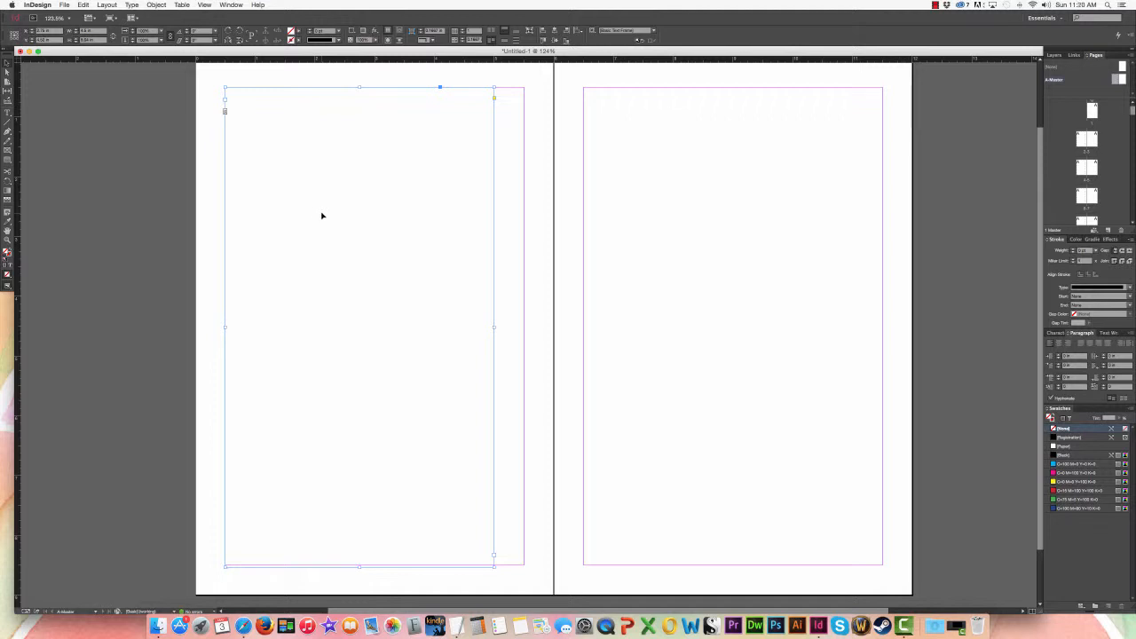
# Step: Copy the text frame to the right master page's outer margin, and place a shortened copy about 0.3 in high below the left page's margin
pyautogui.moveTo(311, 218); pyautogui.dragTo(700, 218)
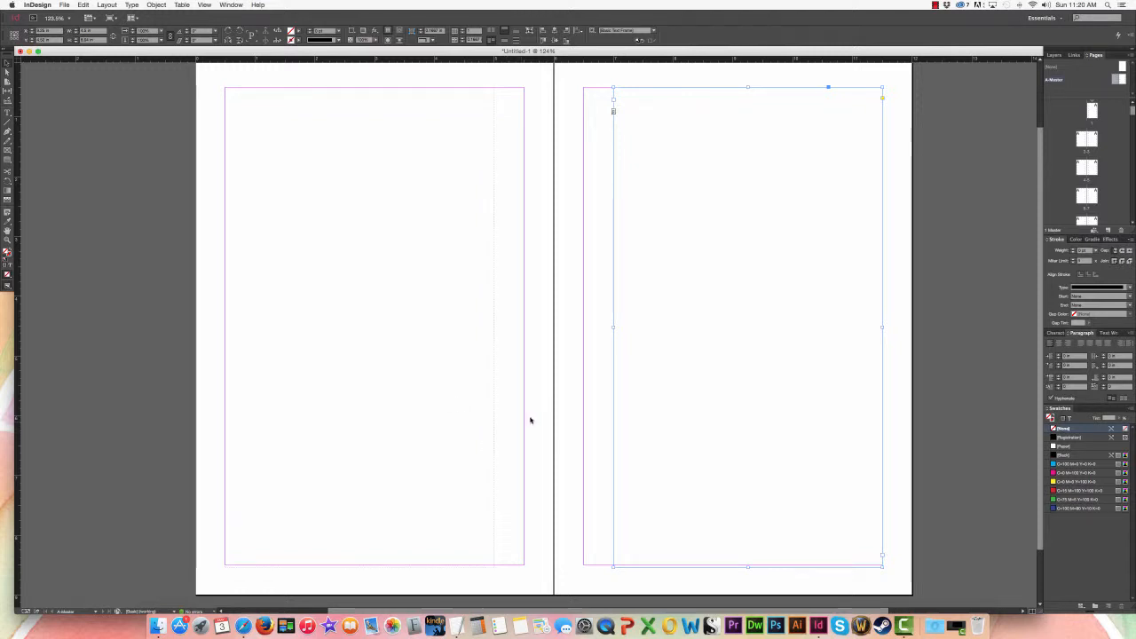
pyautogui.press('super+z')
pyautogui.press('super+shift+z')
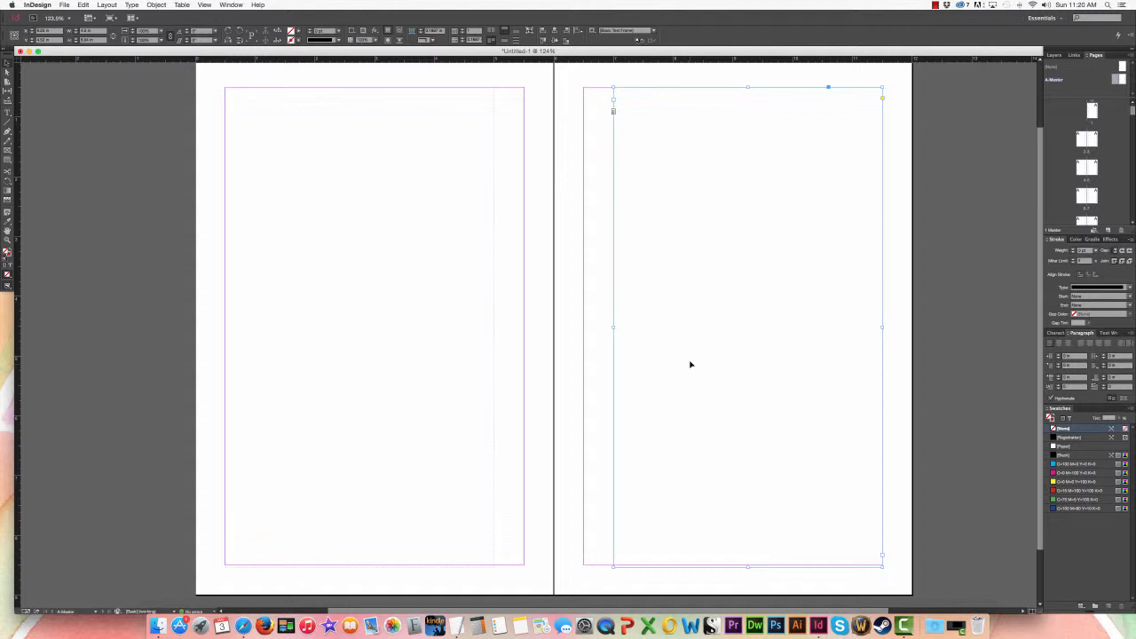
pyautogui.press('super+z')
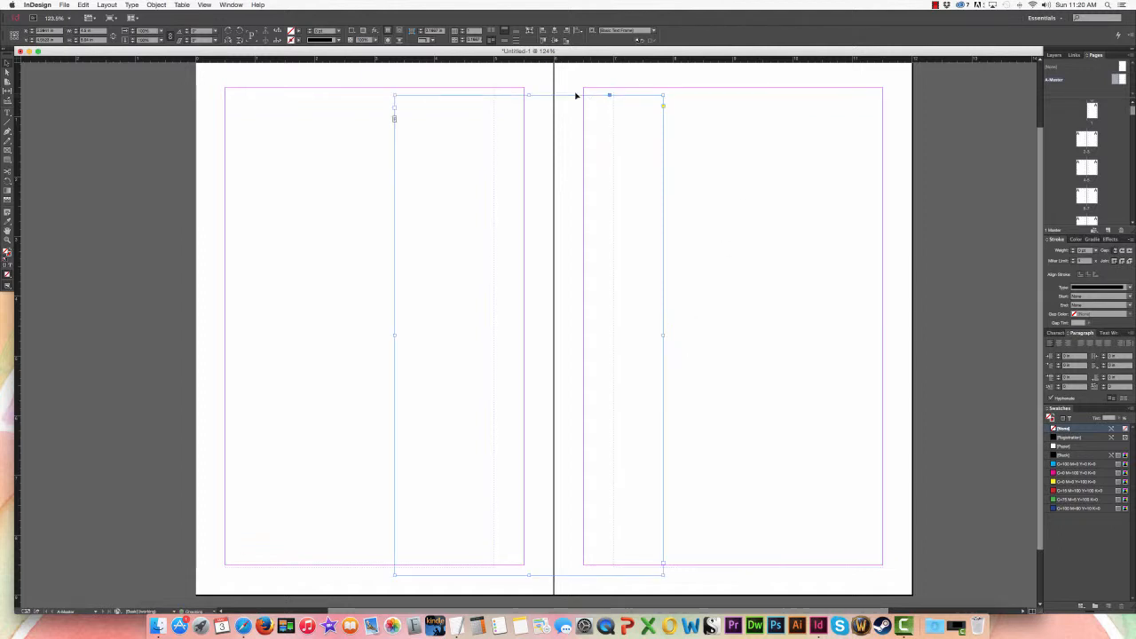
pyautogui.moveTo(528, 95); pyautogui.dragTo(372, 583)
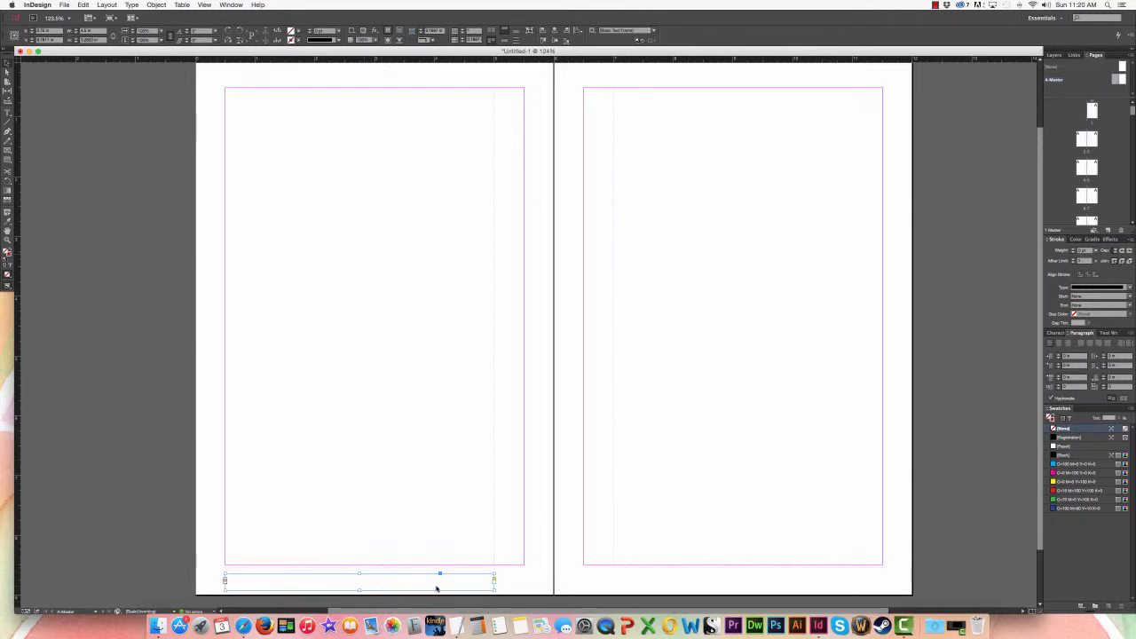
# Step: Set the font in the thin footer frame on the left master page to Perpetua
pyautogui.doubleClick(356, 582)
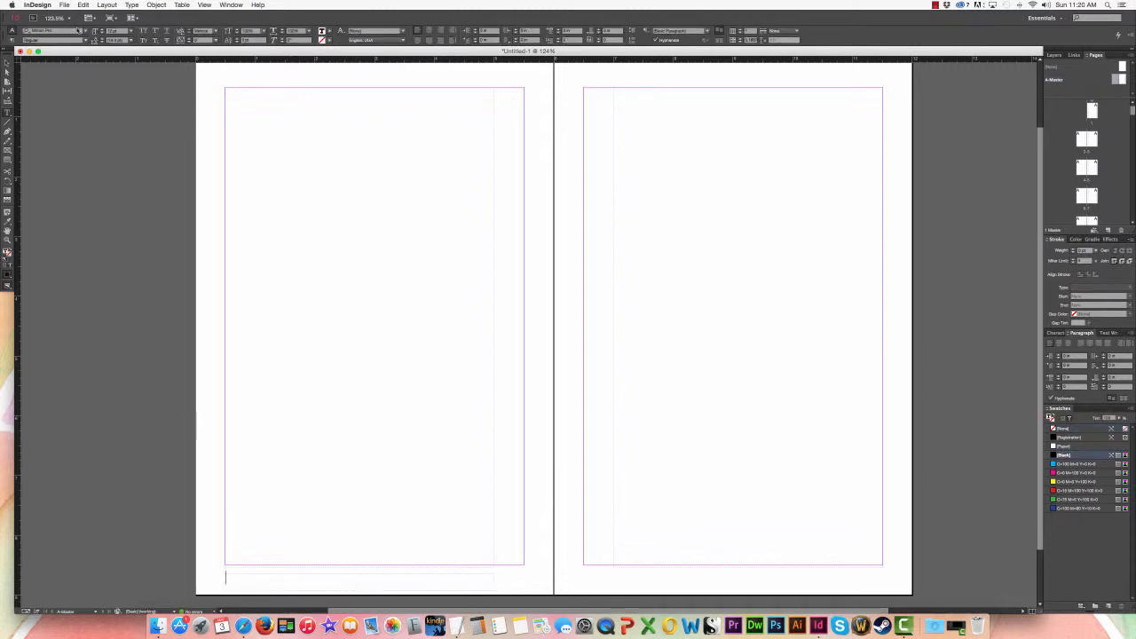
pyautogui.click(87, 32)
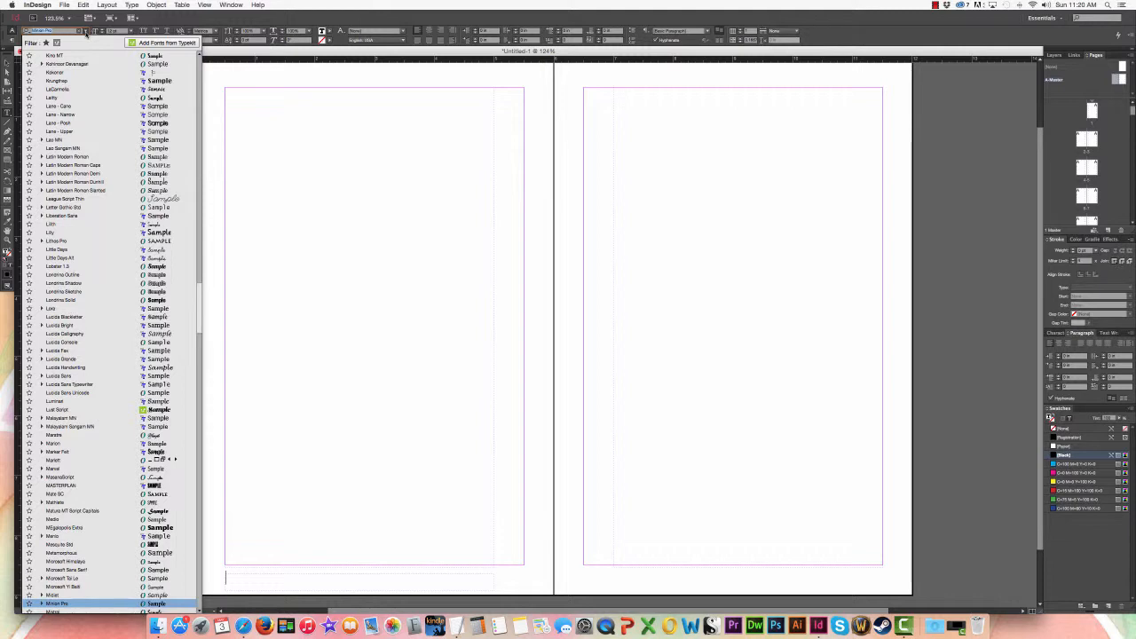
pyautogui.scroll(-5, 129, 470)
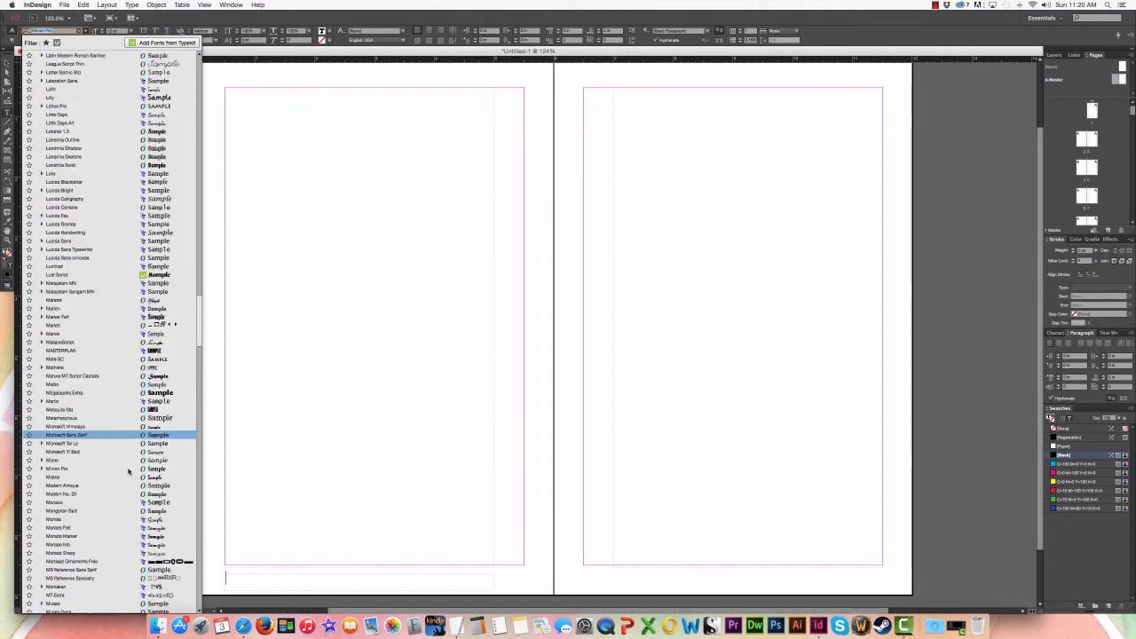
pyautogui.scroll(-1, 129, 479)
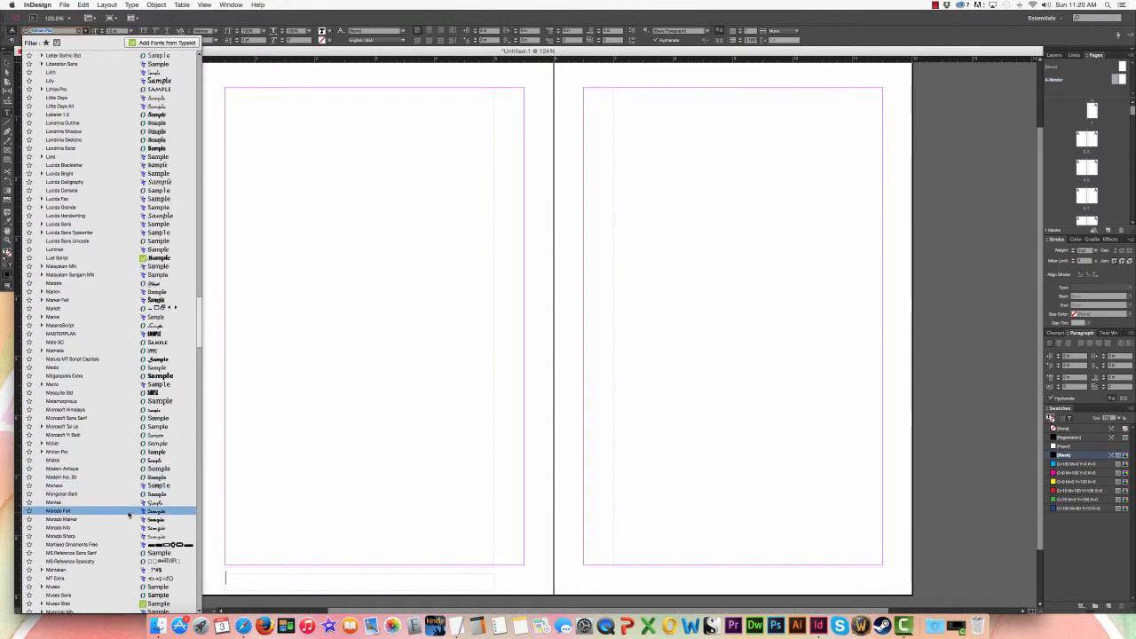
pyautogui.scroll(-7, 130, 519)
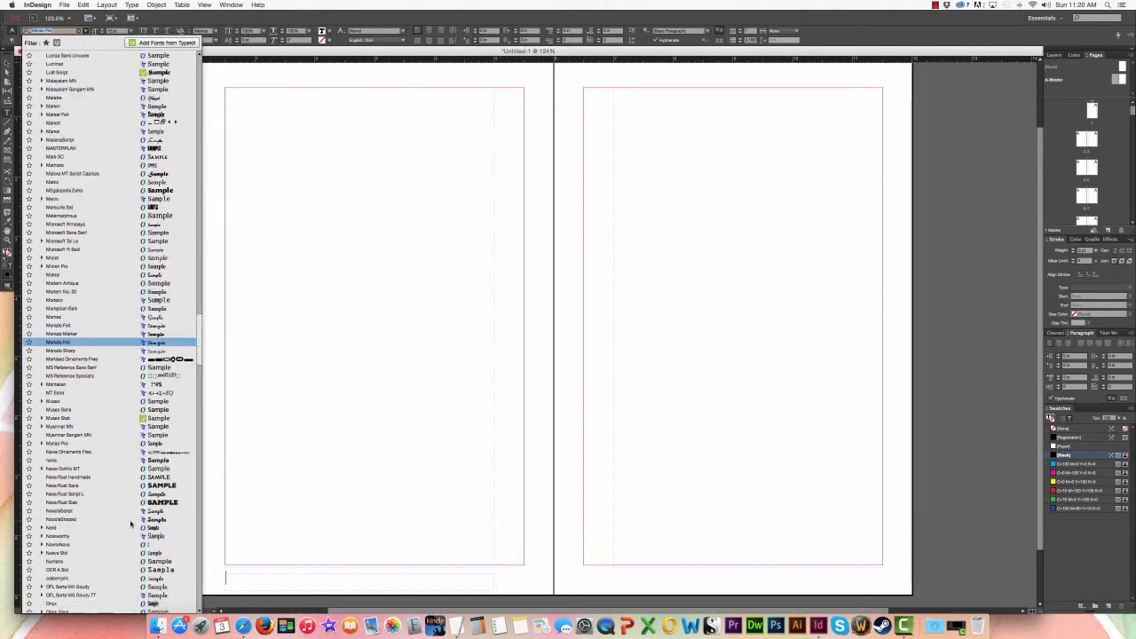
pyautogui.scroll(-1, 130, 523)
pyautogui.scroll(-1, 130, 523)
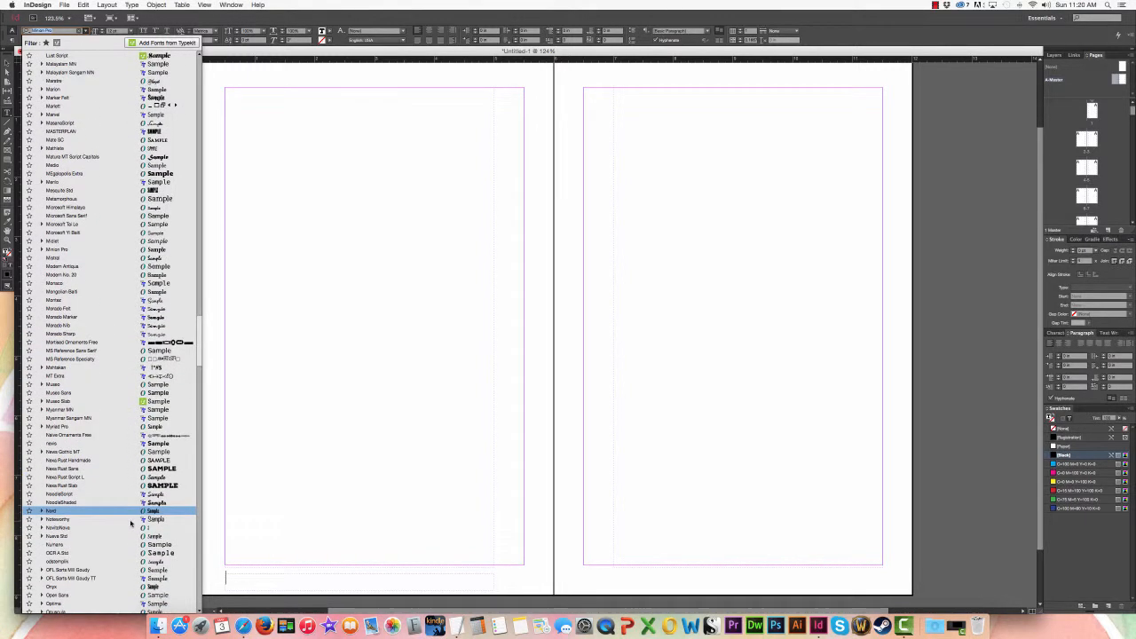
pyautogui.scroll(-10, 131, 523)
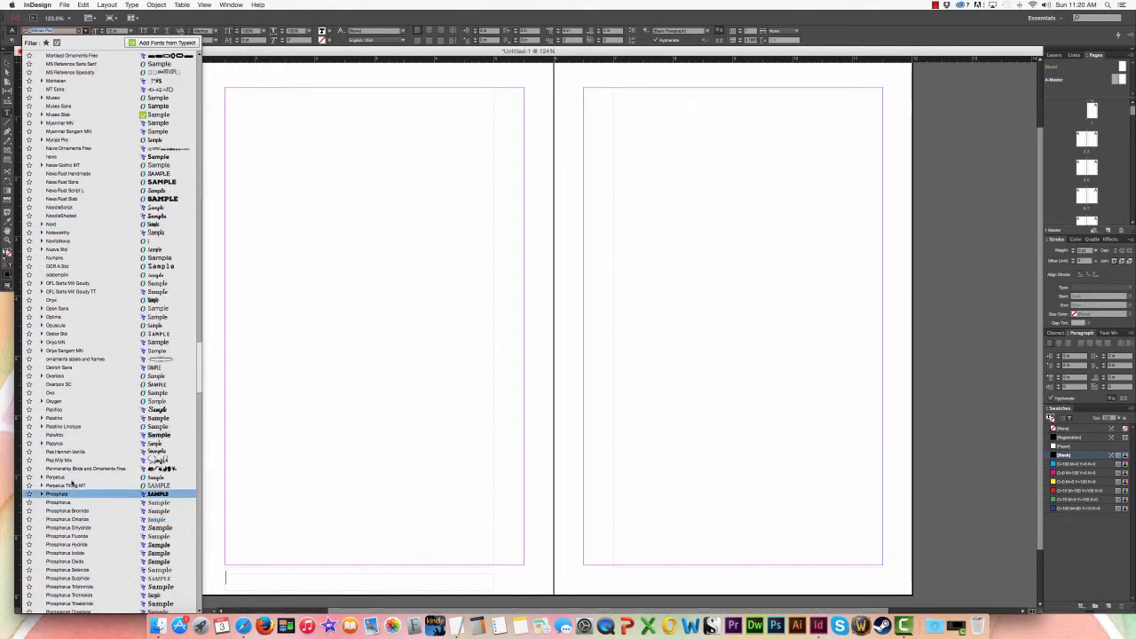
pyautogui.click(77, 478)
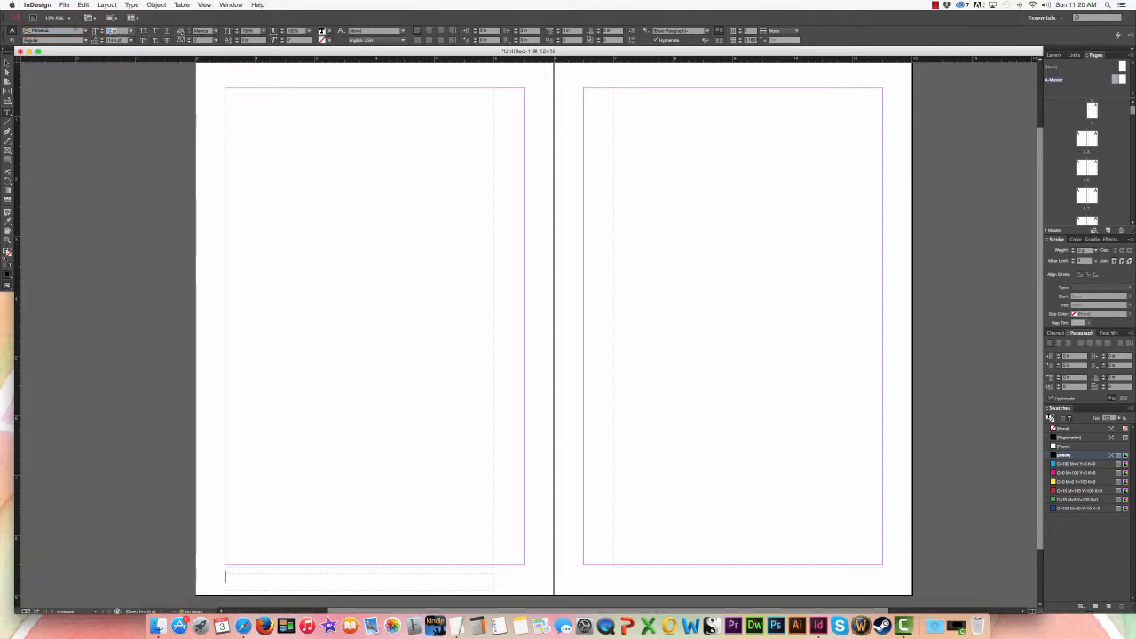
# Step: Set the footer text size to 13 pt and center its alignment
pyautogui.write('1')
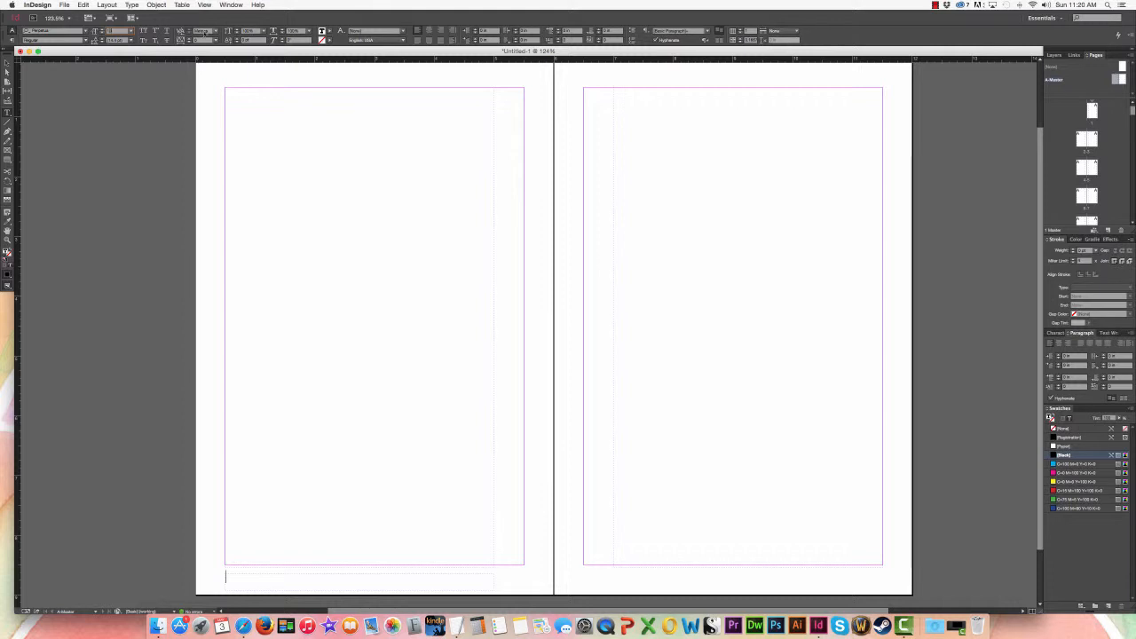
pyautogui.write('3')
pyautogui.press('Return')
pyautogui.click(427, 33)
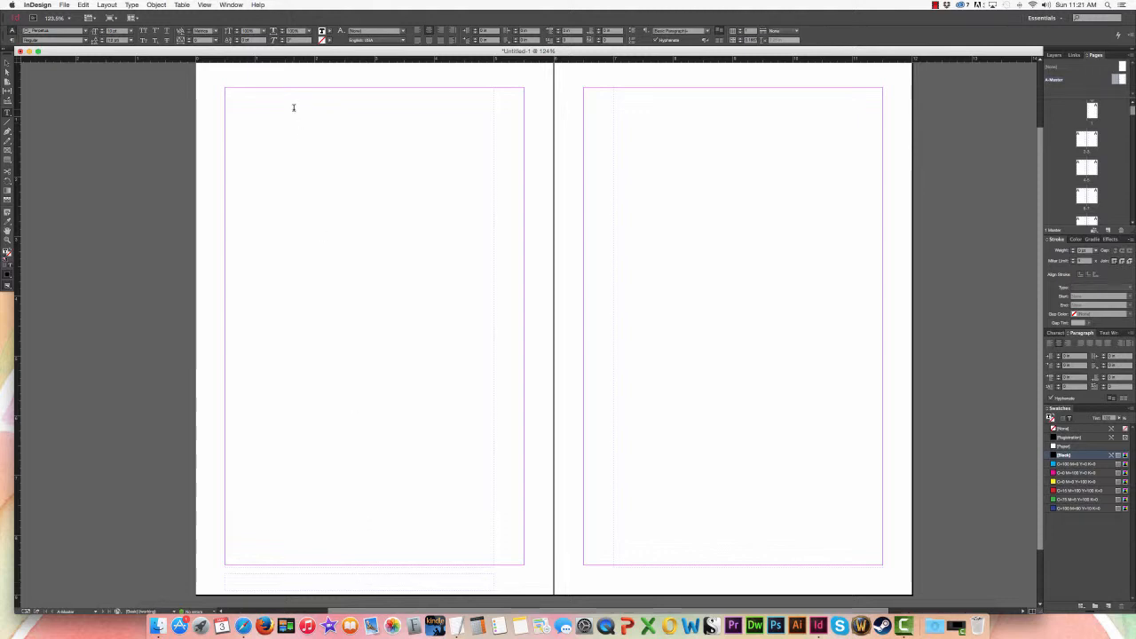
# Step: Insert a Current Page Number marker in the left footer frame and copy that frame below the right master page's text frame
pyautogui.click(132, 4)
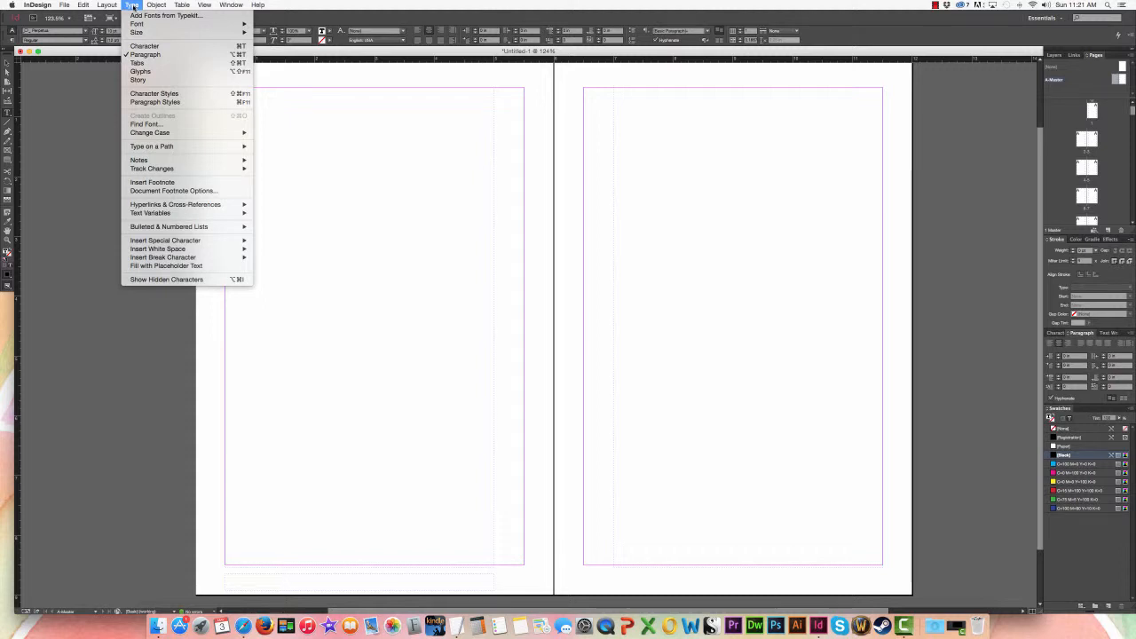
pyautogui.moveTo(166, 241)
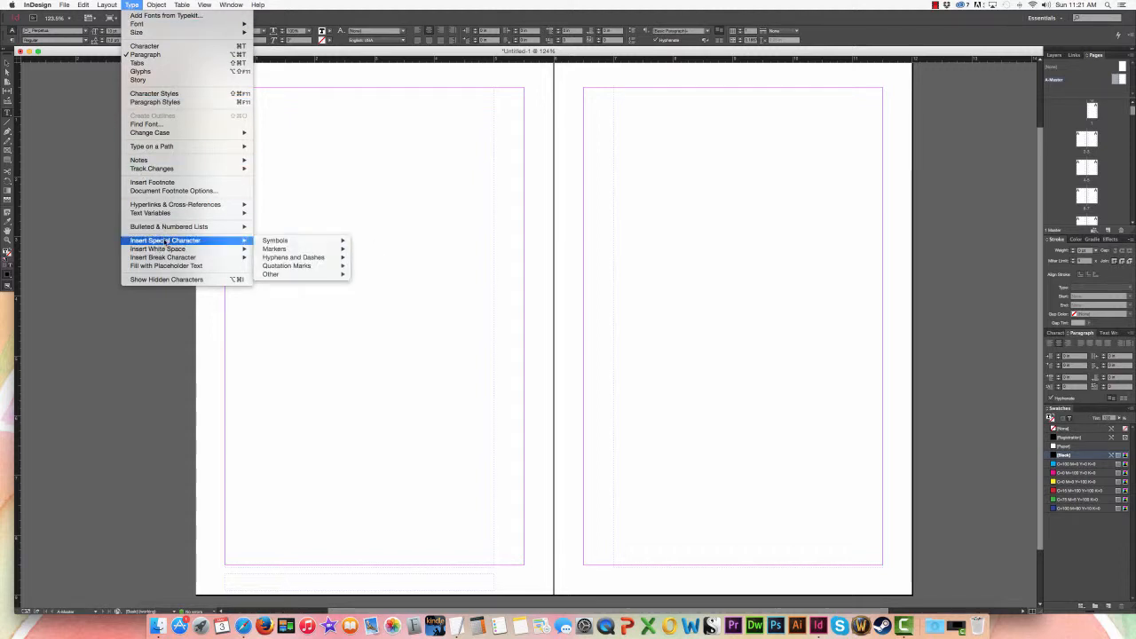
pyautogui.moveTo(317, 251)
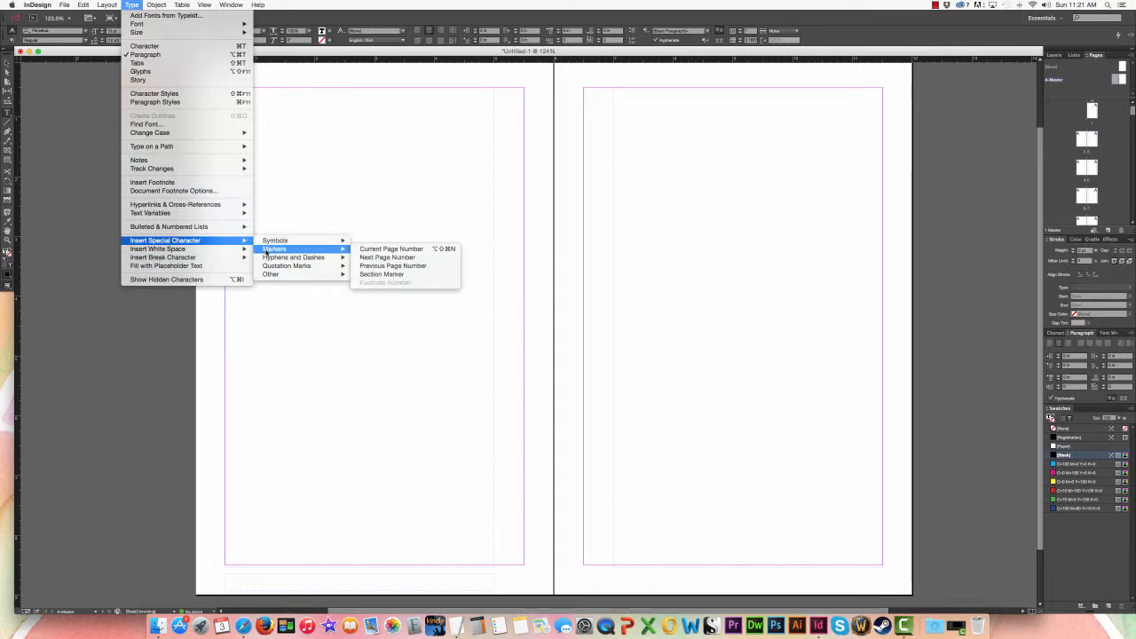
pyautogui.click(367, 249)
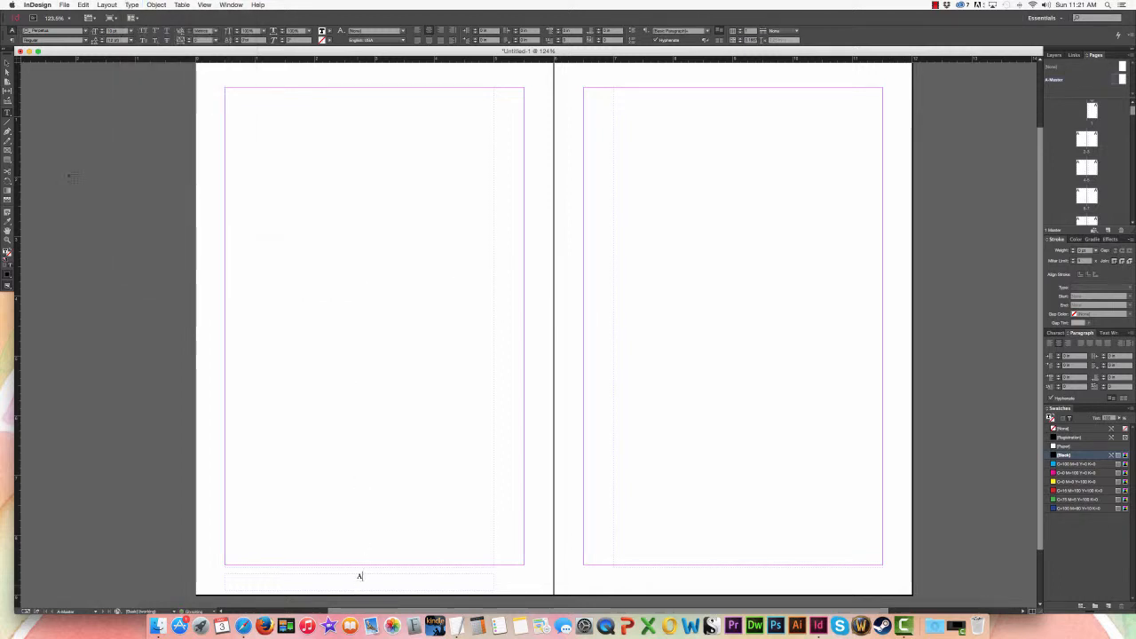
pyautogui.click(7, 64)
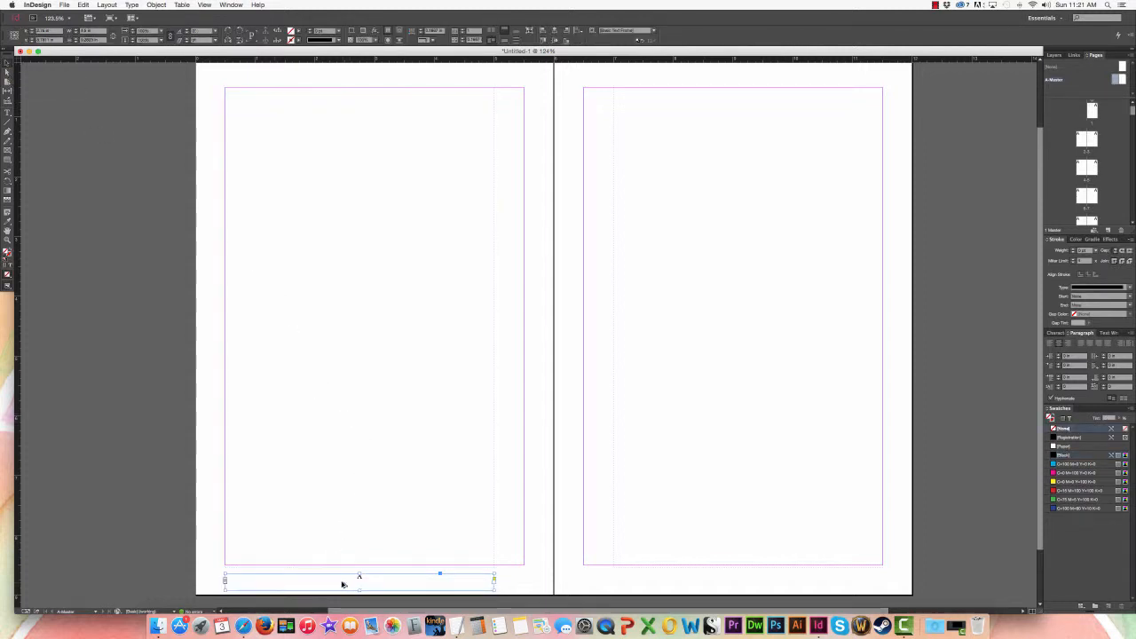
pyautogui.moveTo(341, 584); pyautogui.dragTo(733, 588)
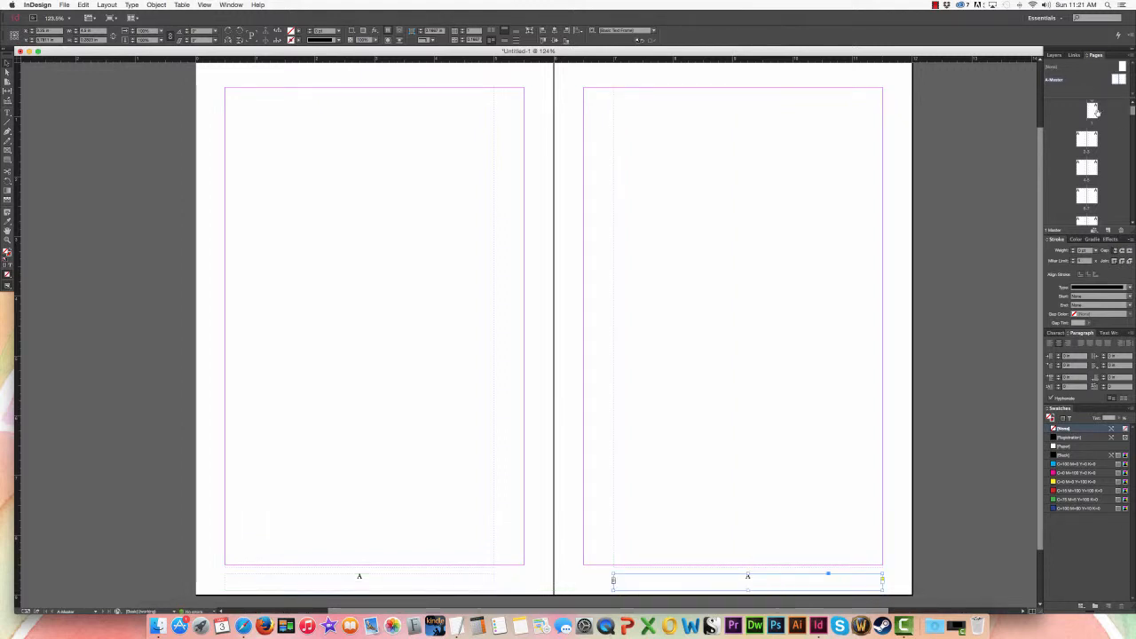
# Step: Examine the automatic page numbers in the footers of page 1 and the spread of pages 40 and 41
pyautogui.doubleClick(1093, 111)
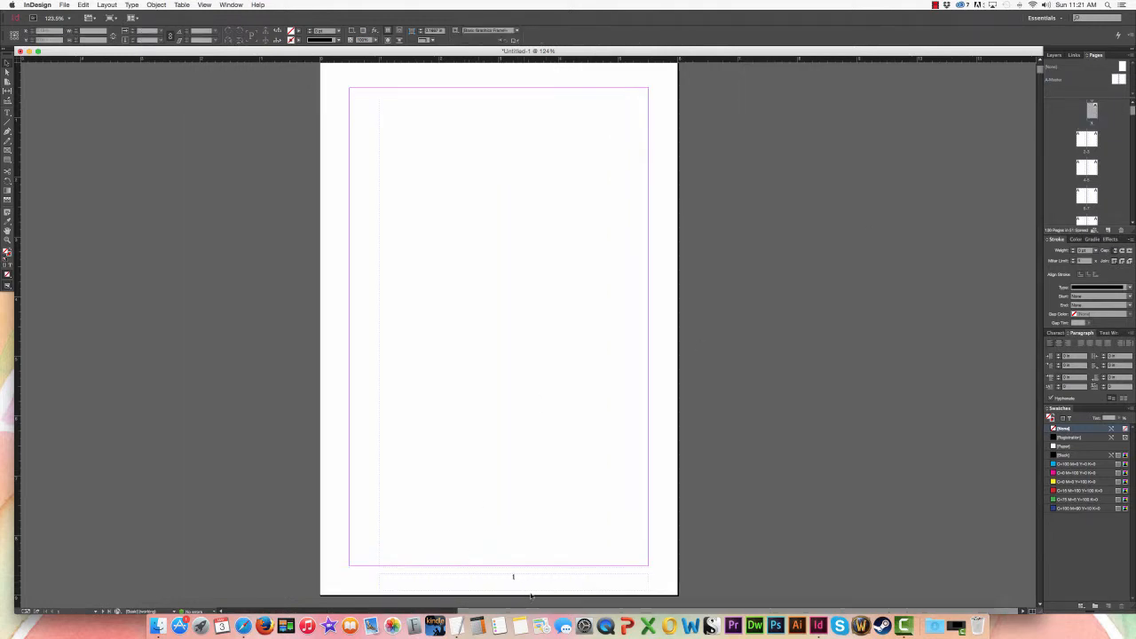
pyautogui.scroll(-10, 1093, 177)
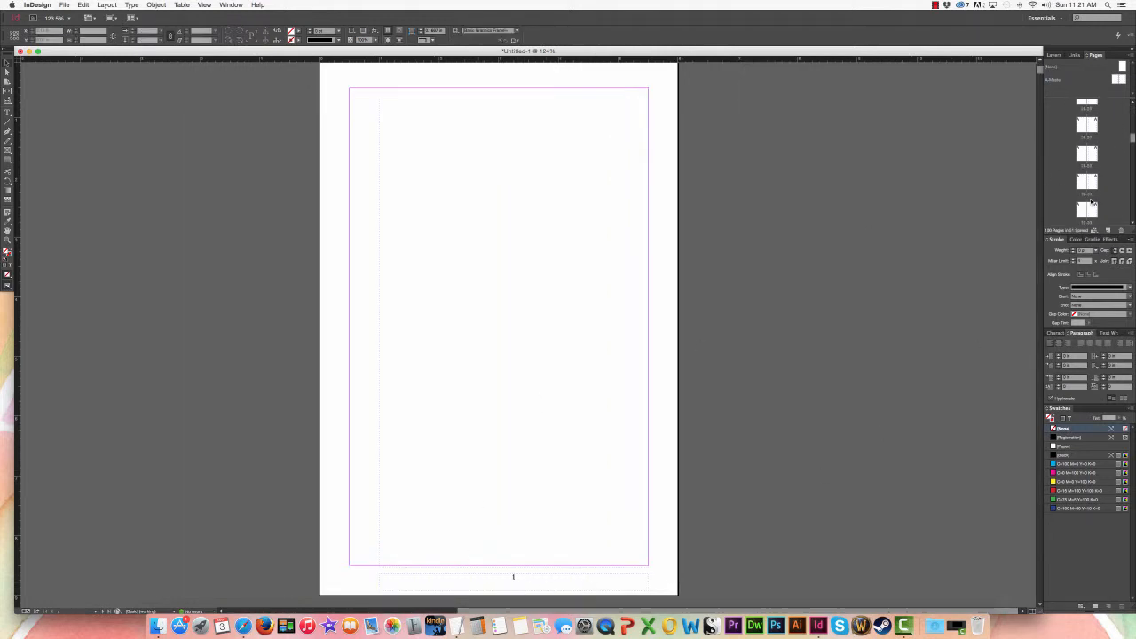
pyautogui.doubleClick(1091, 186)
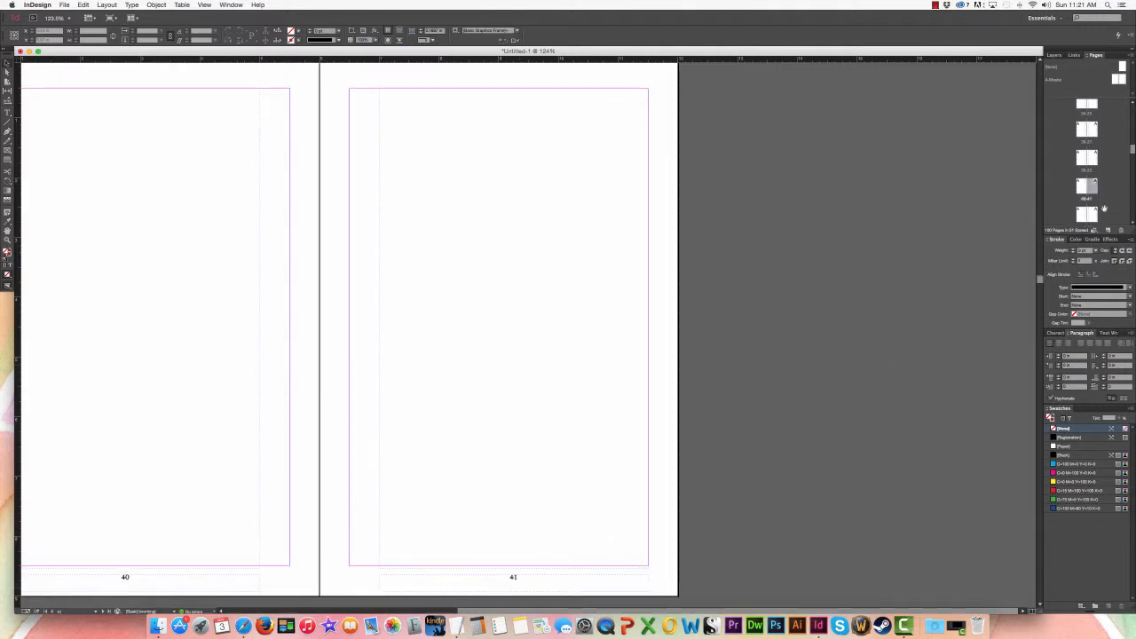
pyautogui.moveTo(1133, 151); pyautogui.dragTo(1133, 85)
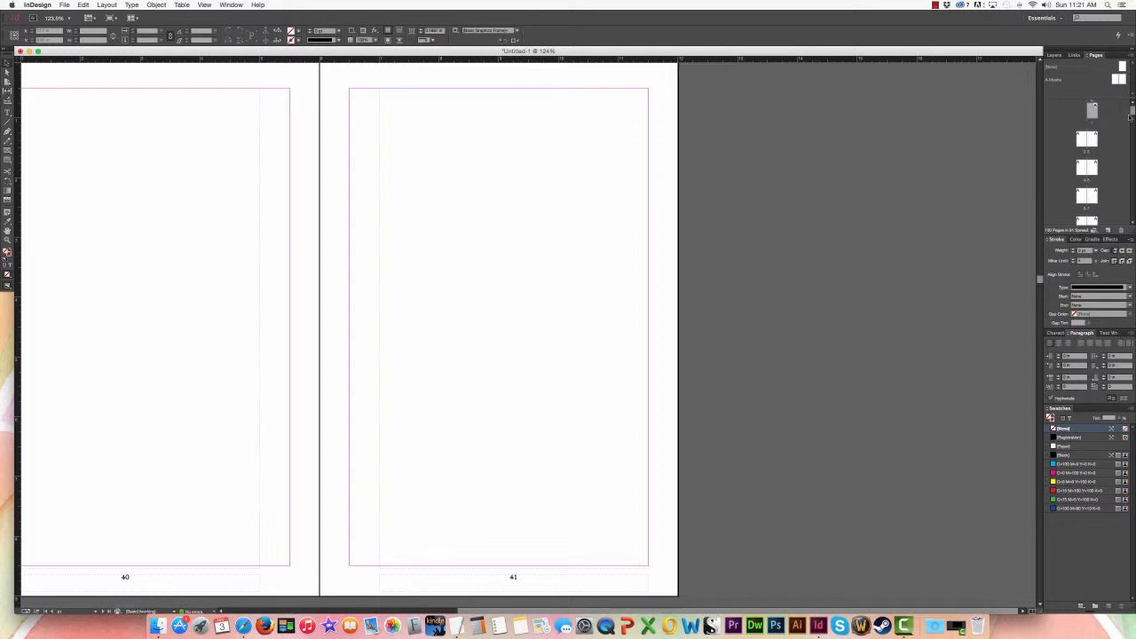
# Step: Select all document pages from 1 to 100 and override all their master page items
pyautogui.scroll(-10, 1113, 123)
pyautogui.scroll(-3, 1112, 123)
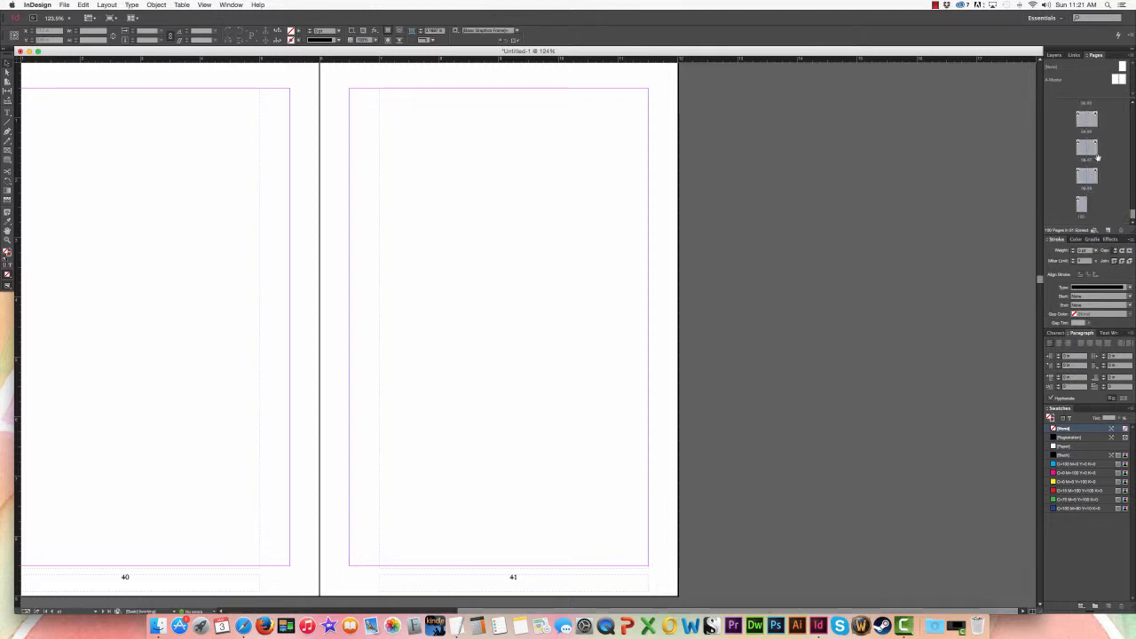
pyautogui.click(1081, 205)
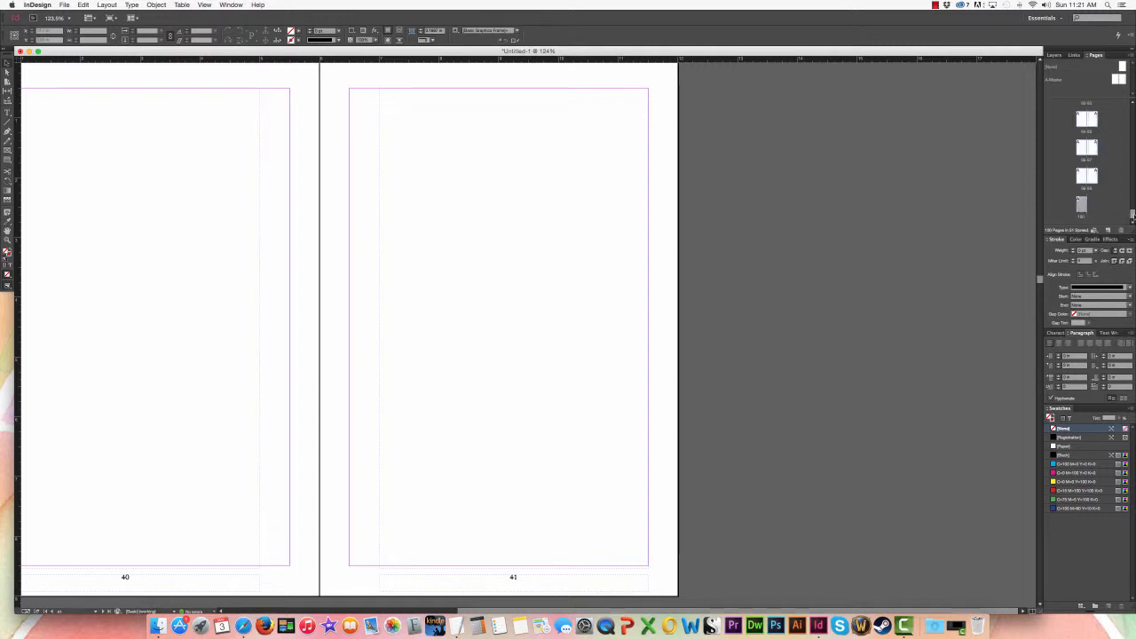
pyautogui.moveTo(1132, 215); pyautogui.dragTo(1132, 109)
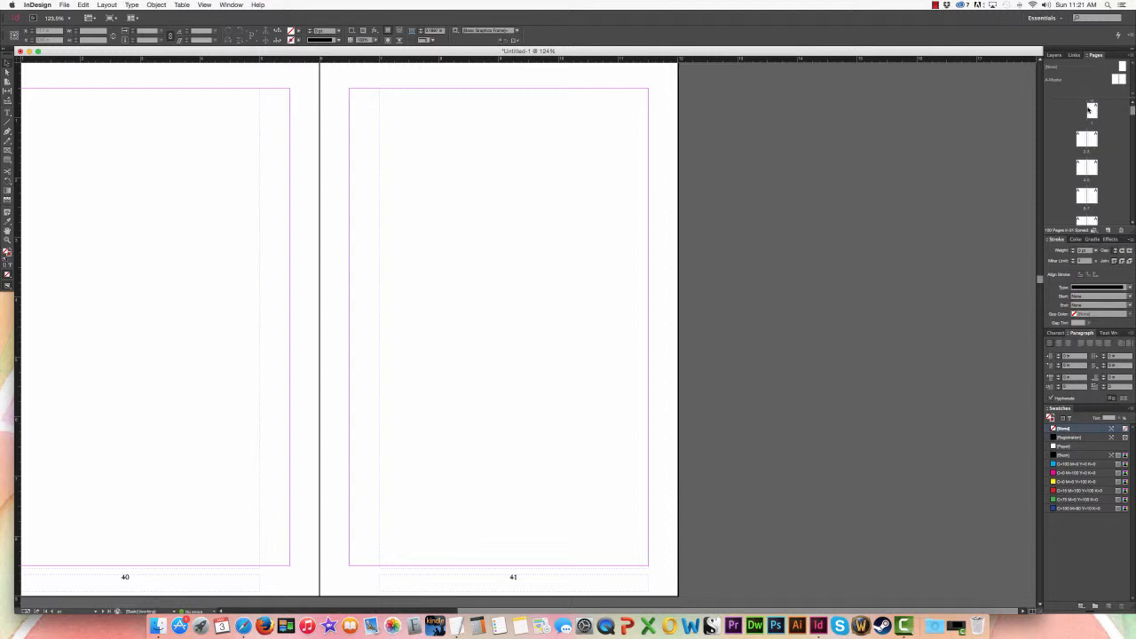
pyautogui.keyDown('shift'); pyautogui.click(1093, 111); pyautogui.keyUp('shift')
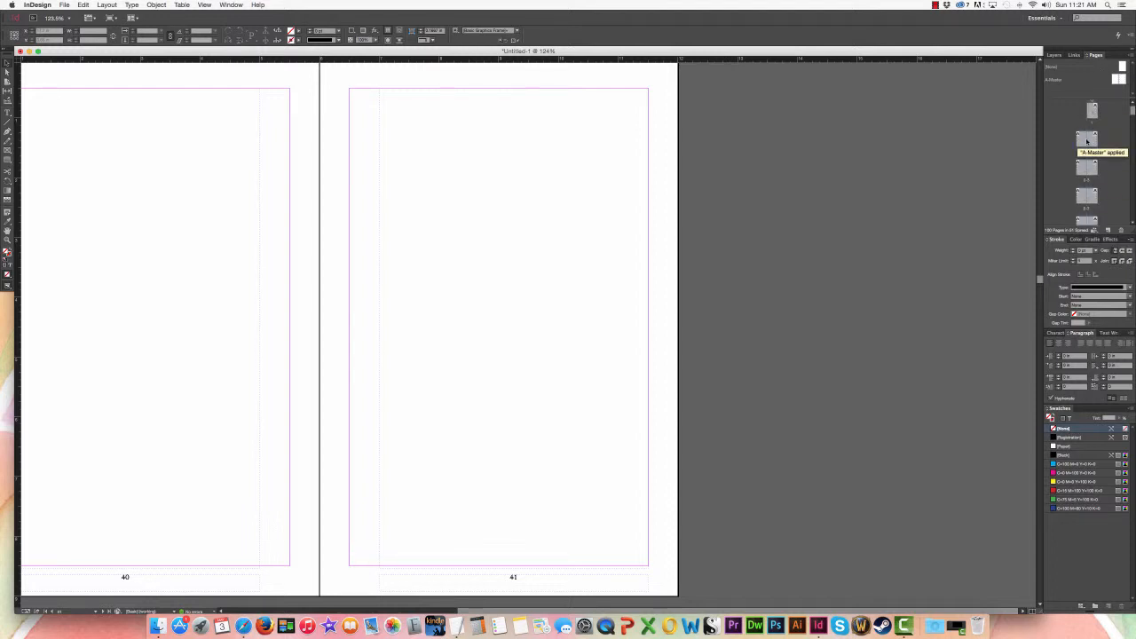
pyautogui.rightClick(1087, 142)
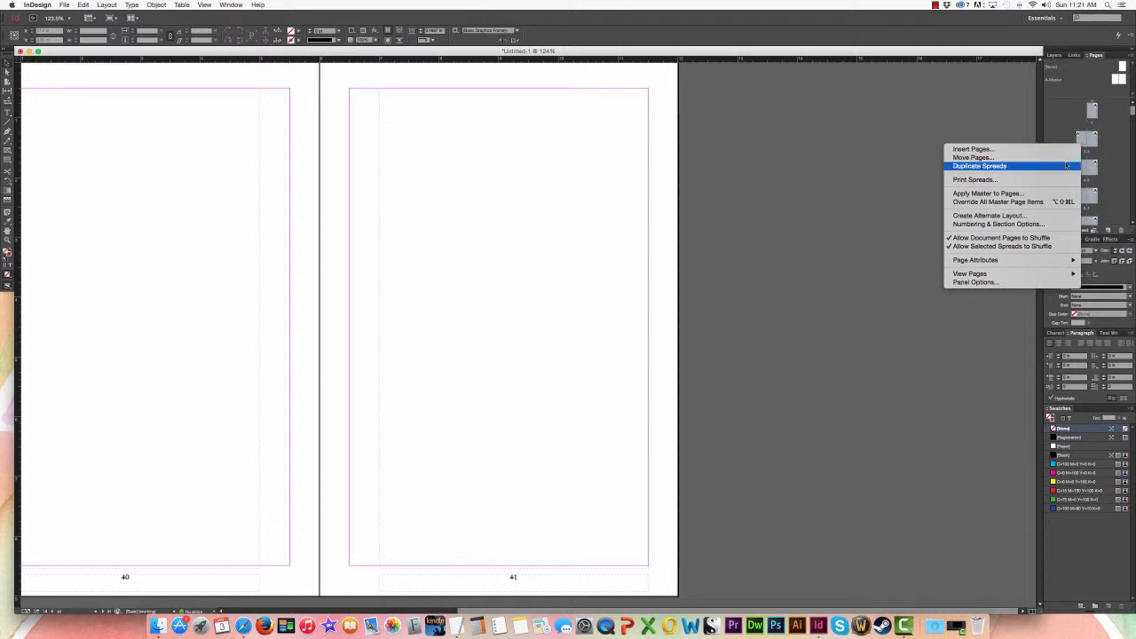
pyautogui.click(1044, 203)
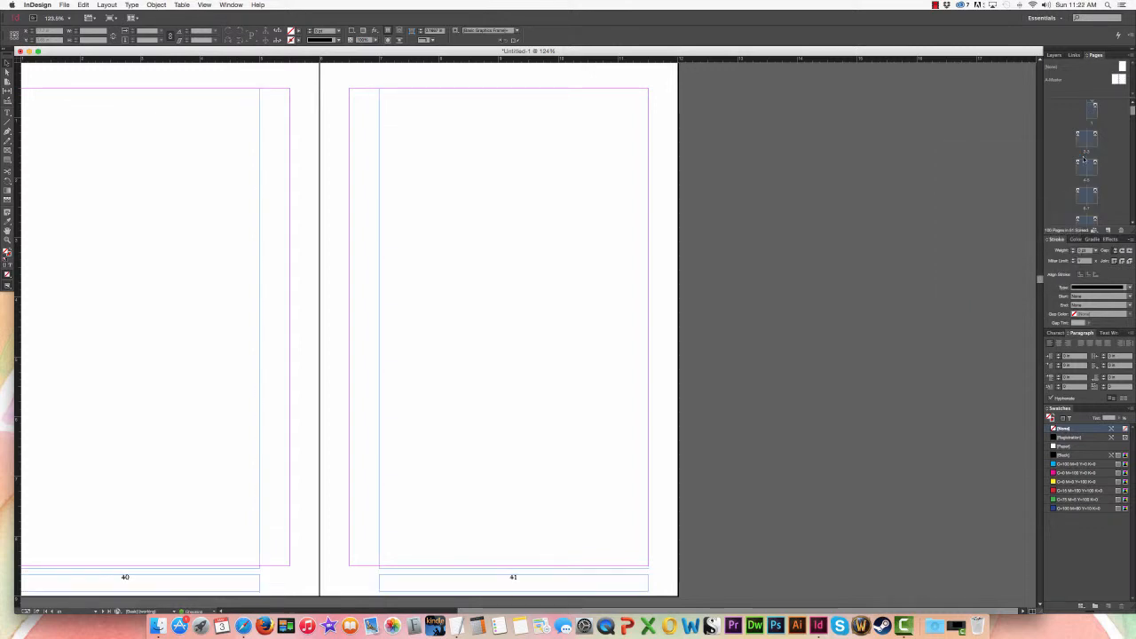
# Step: Place the text cursor in page 1's main frame and, in TextEdit, select and copy the entire jane eyre text
pyautogui.doubleClick(1092, 110)
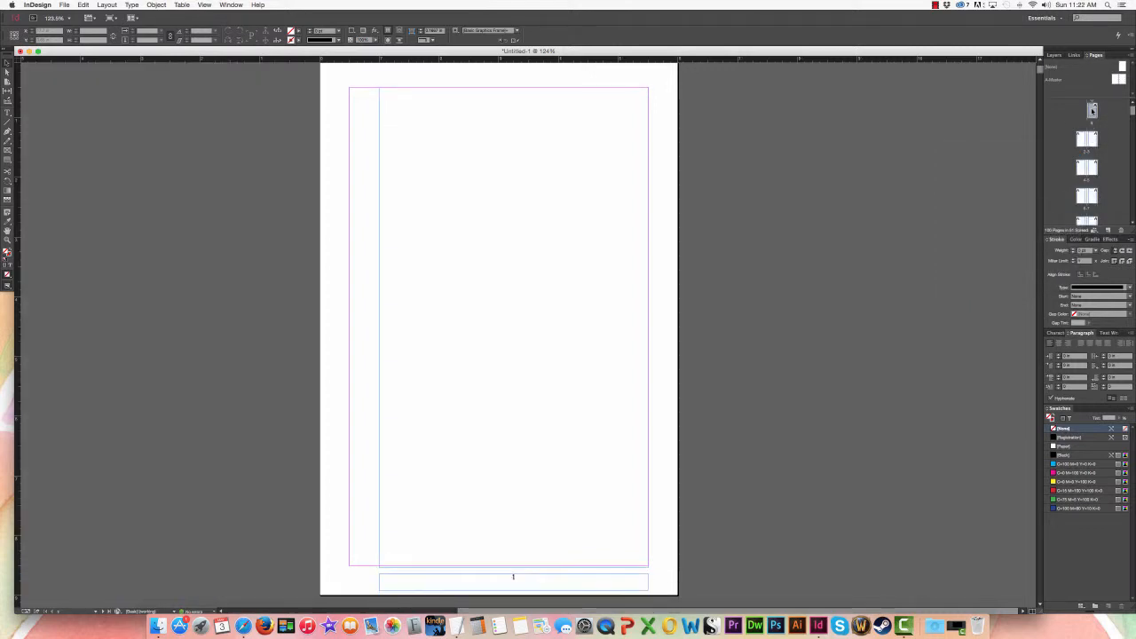
pyautogui.doubleClick(407, 259)
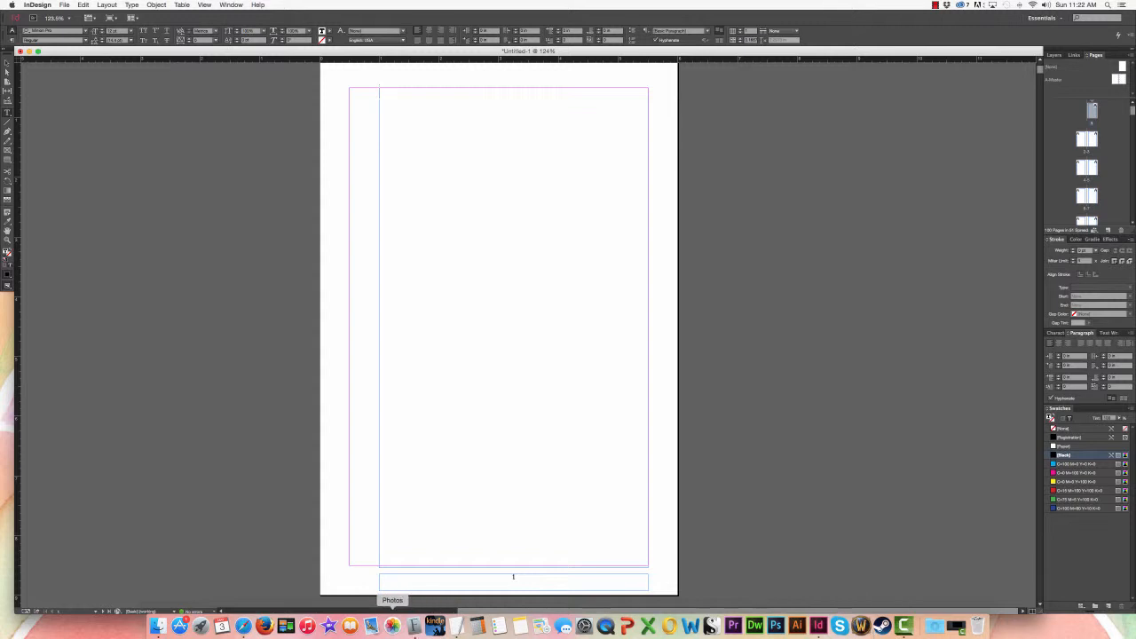
pyautogui.click(456, 626)
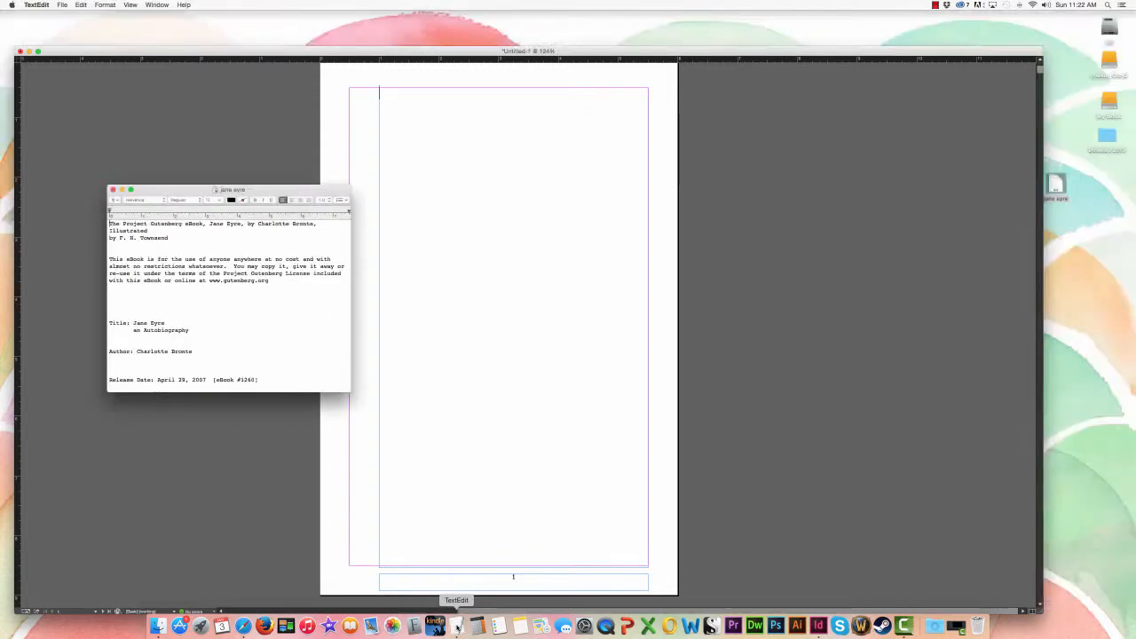
pyautogui.click(156, 237)
pyautogui.press('super+a')
pyautogui.press('super+c')
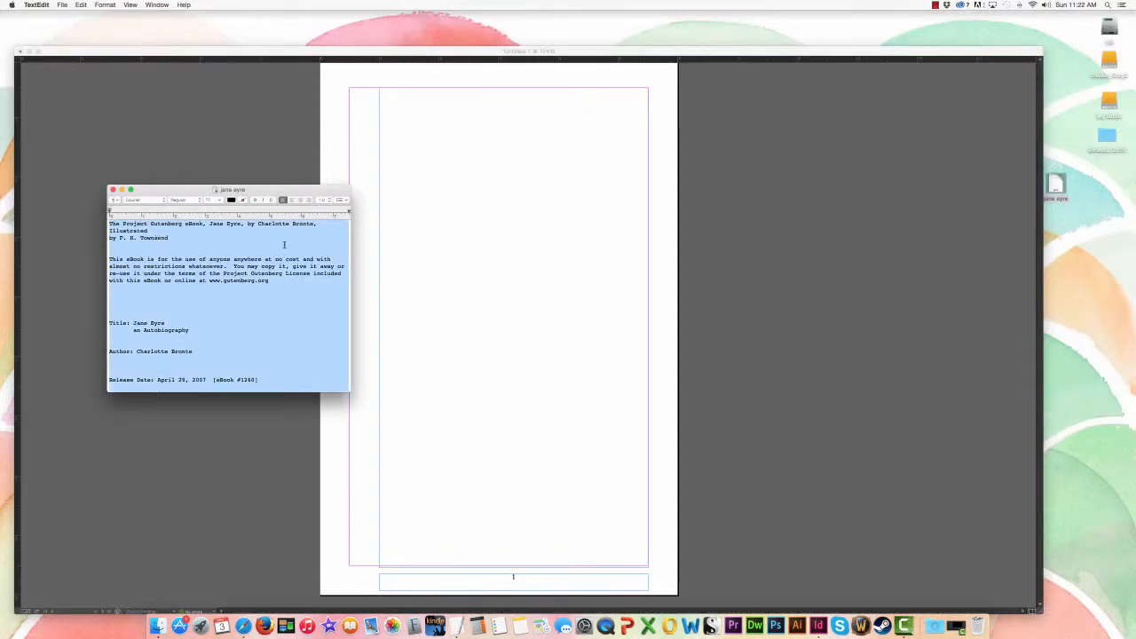
# Step: Switch back to InDesign and paste the copied Jane Eyre text into page 1's main text frame
pyautogui.click(430, 211)
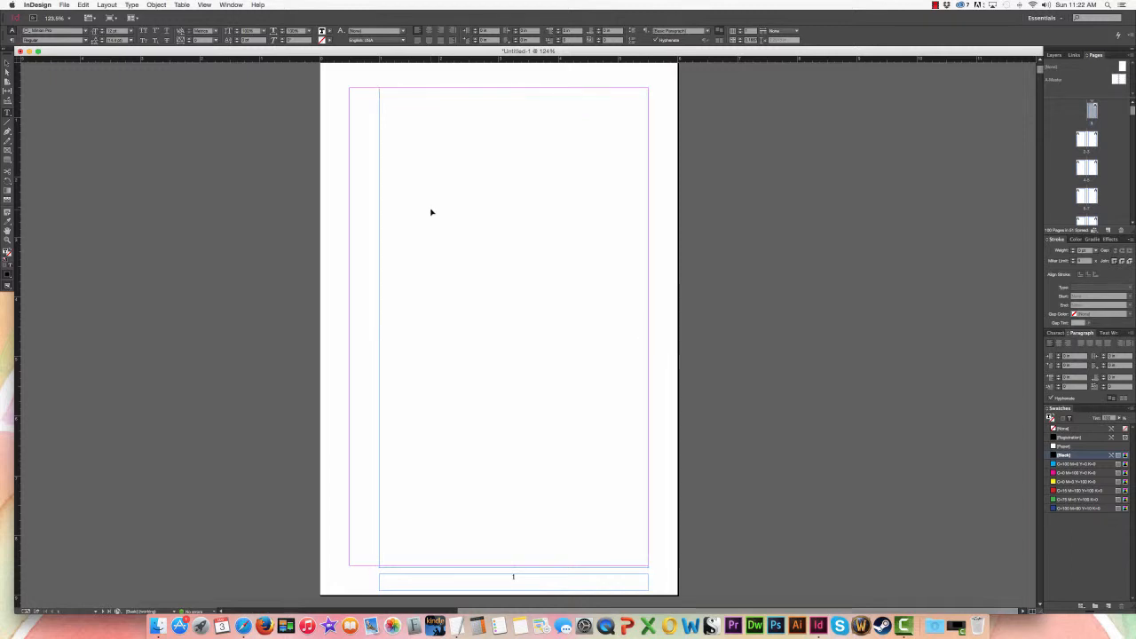
pyautogui.press('super+v')
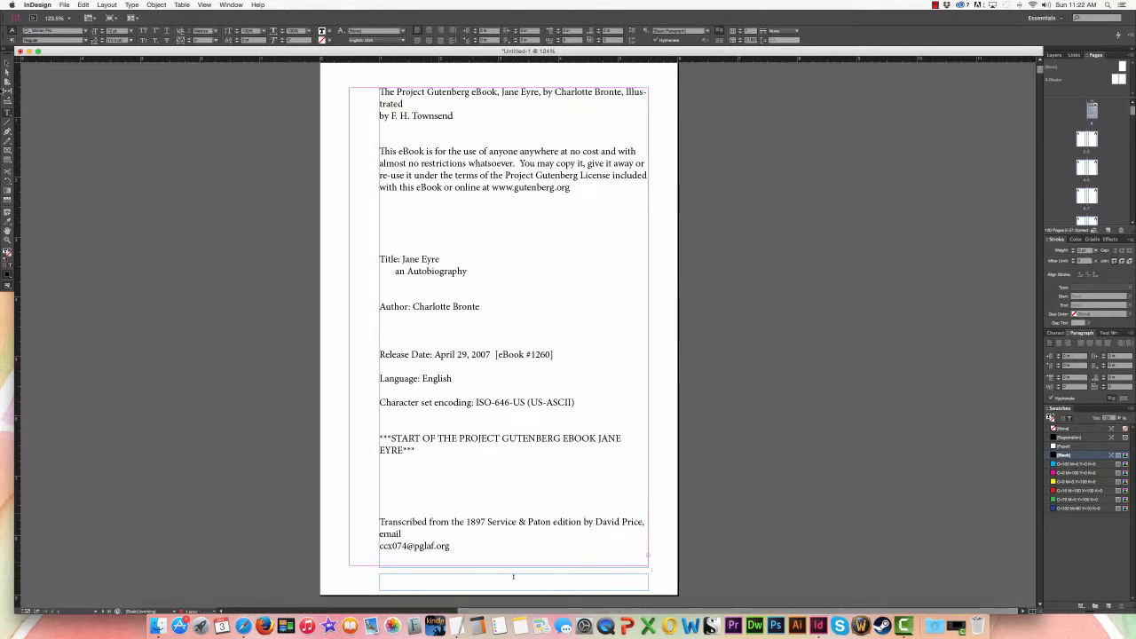
pyautogui.press('Escape')
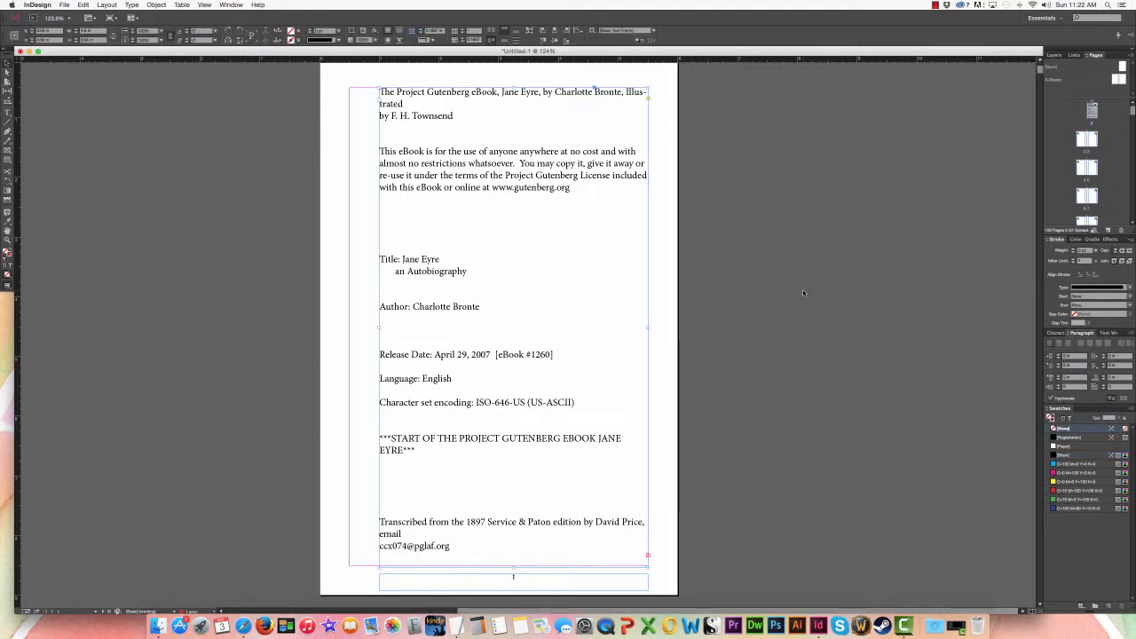
# Step: Thread the overset text from page 1's frame into the main text frames of pages 2 and 3
pyautogui.press('super+minus')
pyautogui.press('super+minus')
pyautogui.press('super+minus')
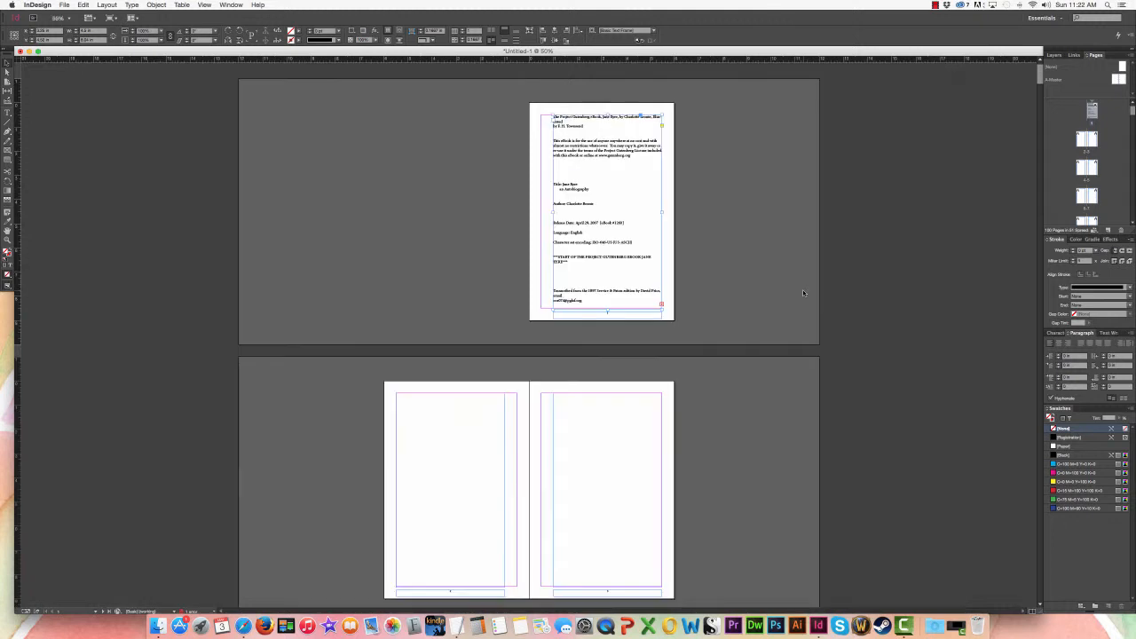
pyautogui.press('super+minus')
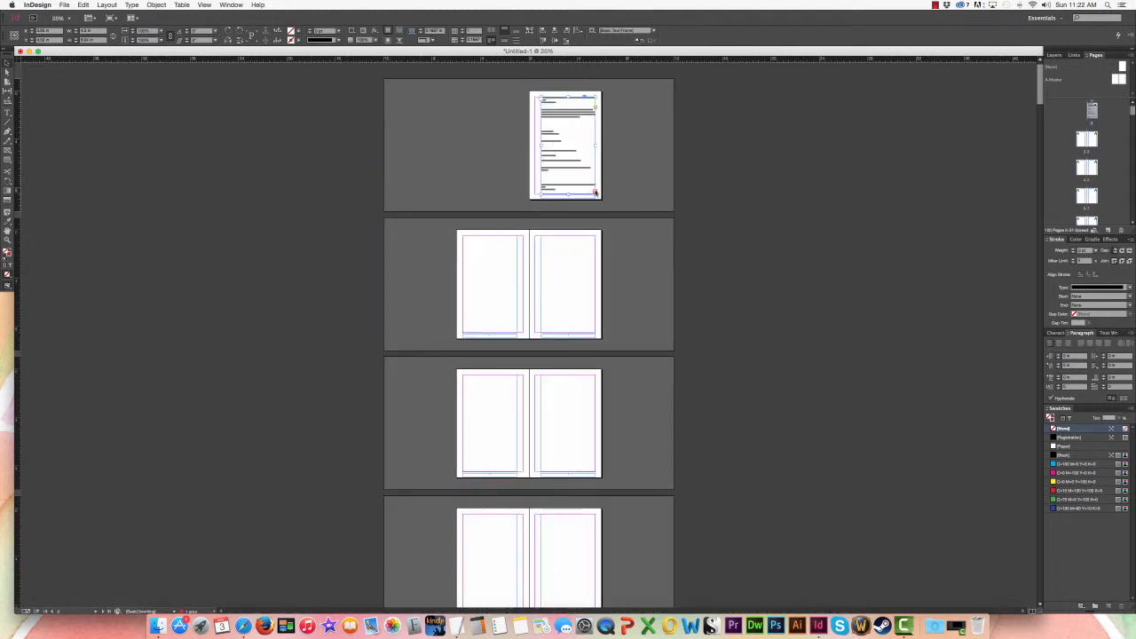
pyautogui.click(595, 191)
pyautogui.click(490, 286)
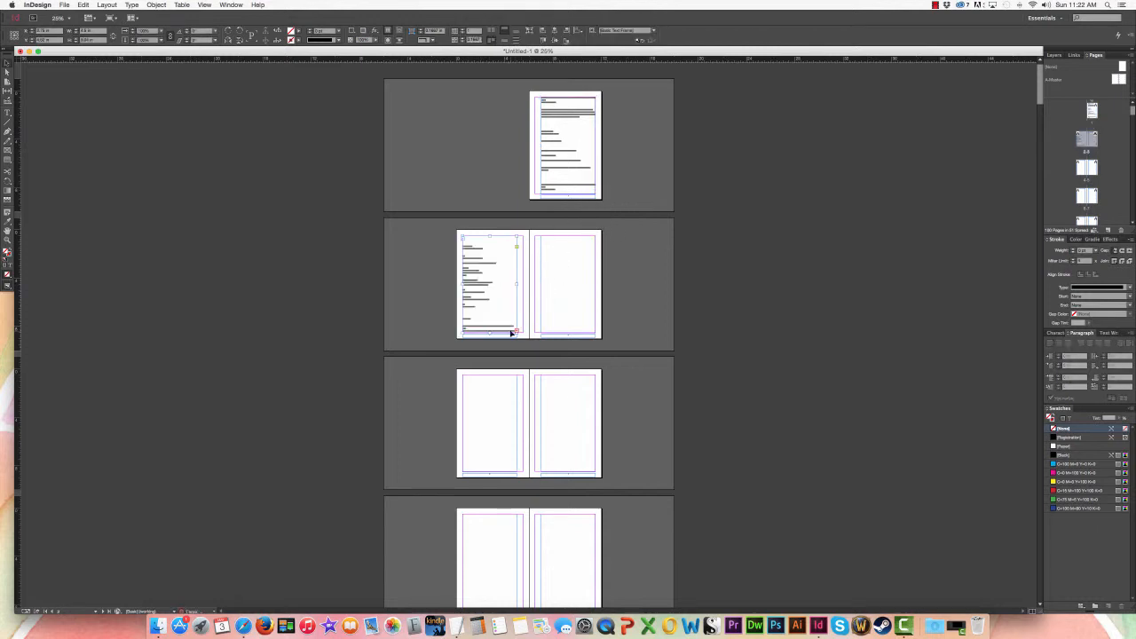
pyautogui.click(515, 332)
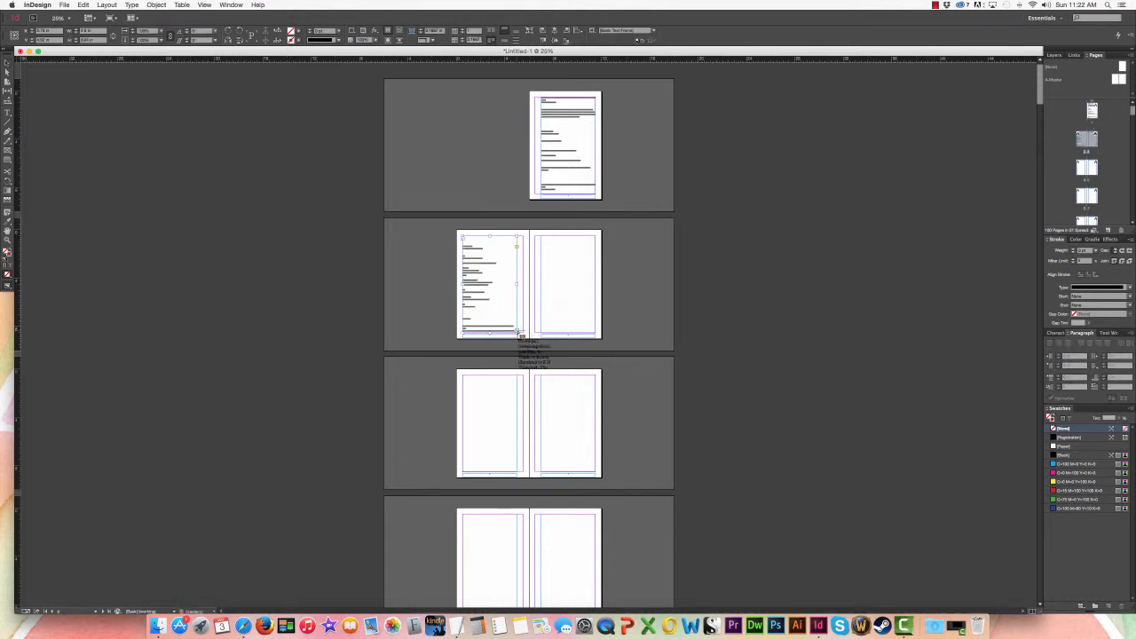
pyautogui.click(564, 318)
# Step: Continue threading the overset text frame by frame through pages 4, 5, 6 and 7
pyautogui.click(596, 332)
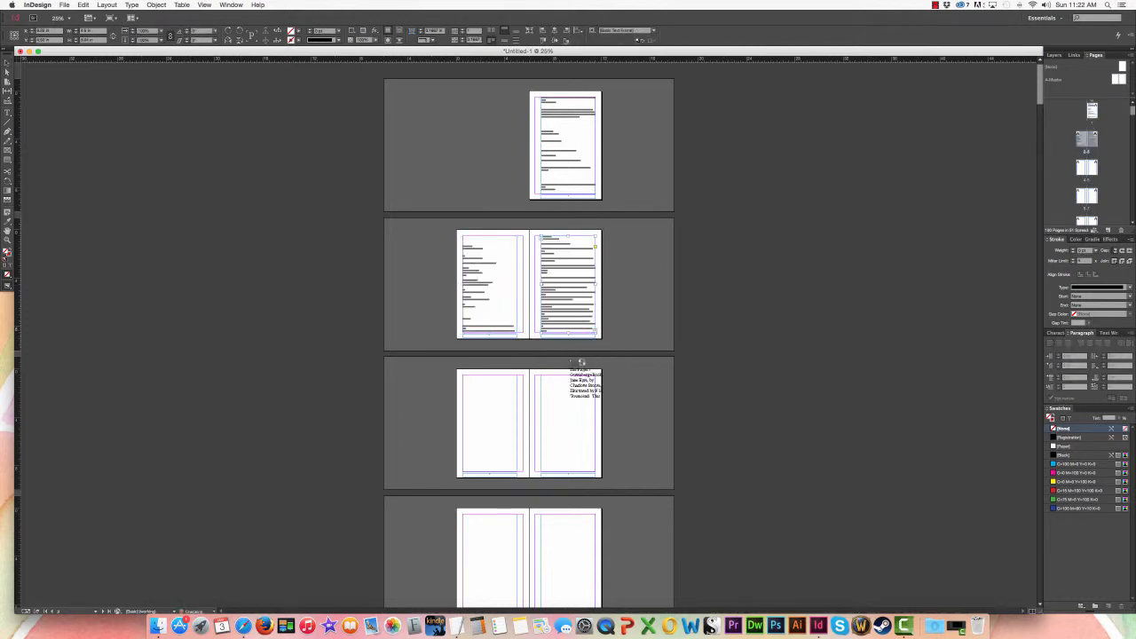
pyautogui.click(513, 458)
pyautogui.click(515, 471)
pyautogui.click(569, 460)
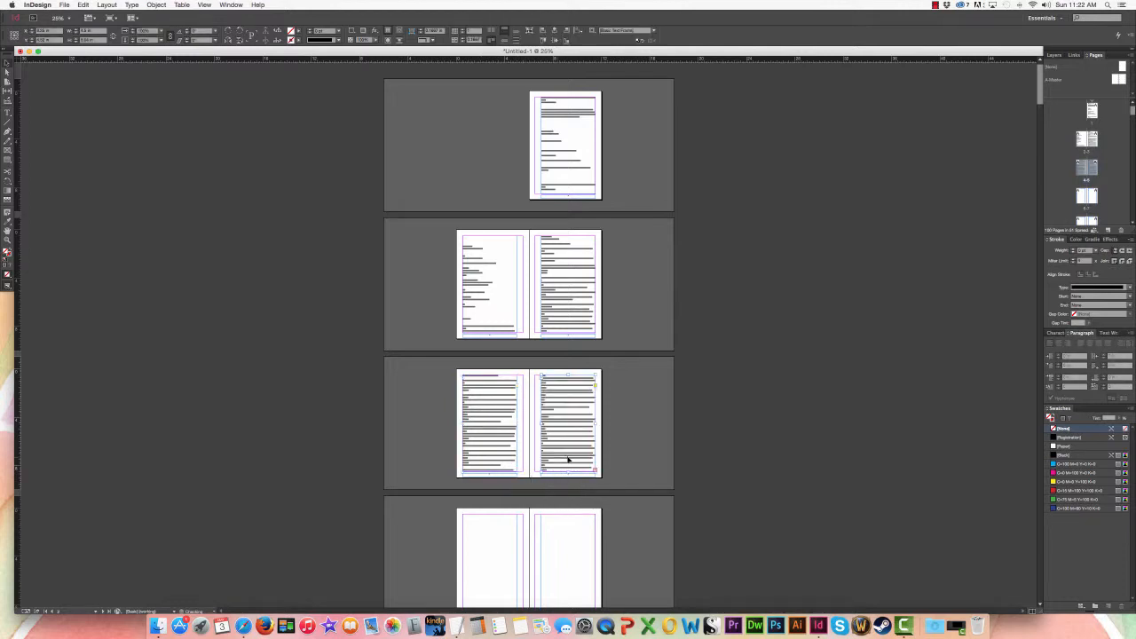
pyautogui.scroll(-3, 621, 444)
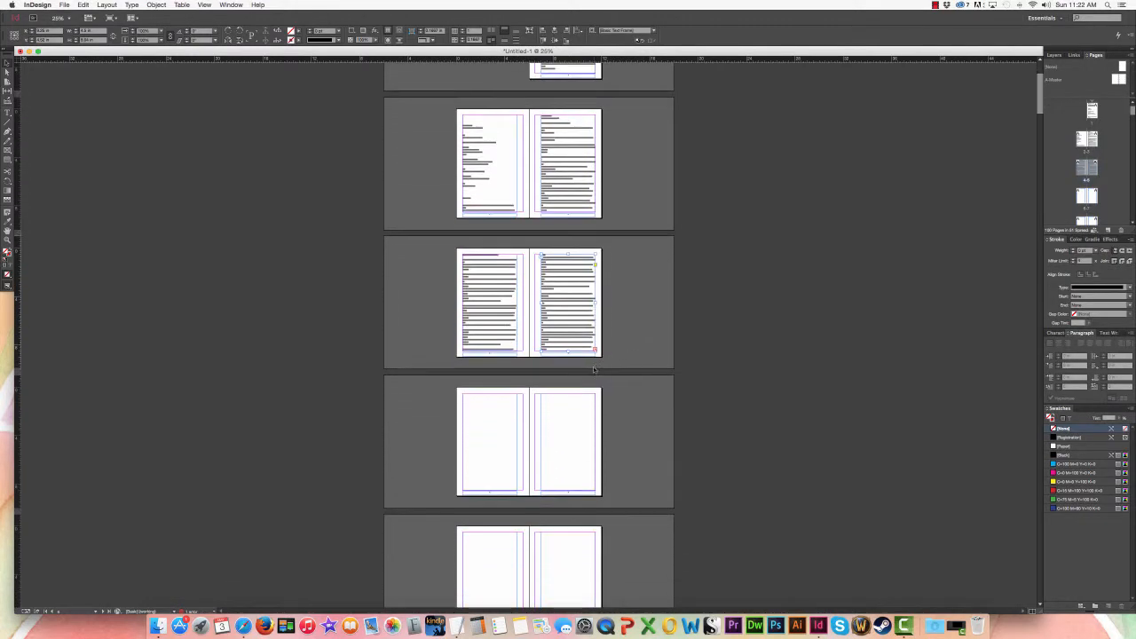
pyautogui.click(596, 345)
pyautogui.click(461, 439)
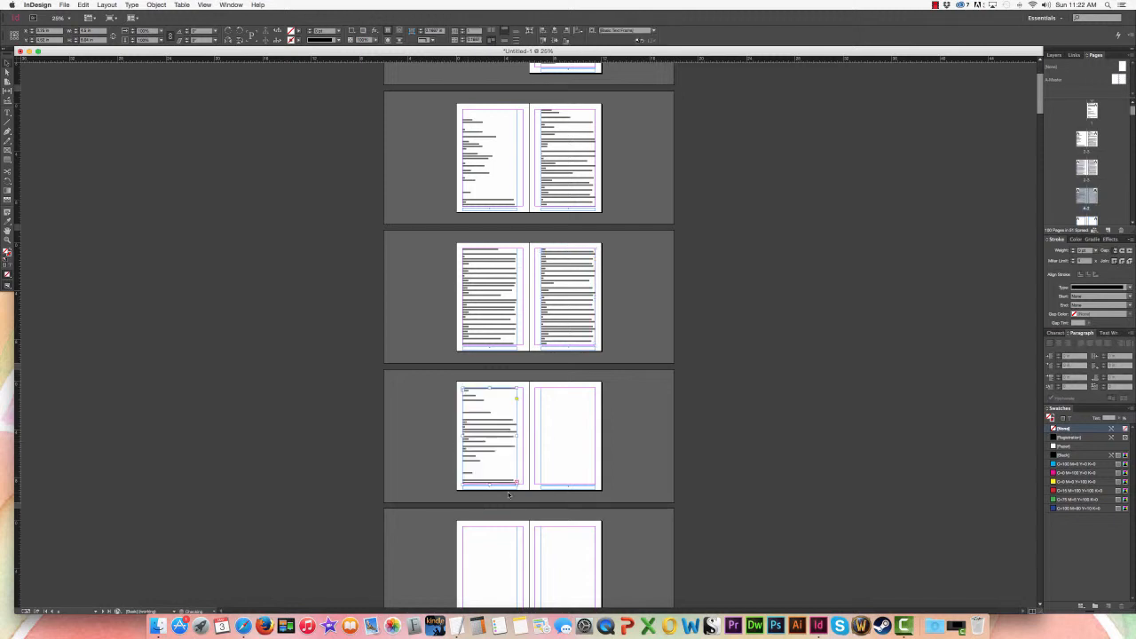
pyautogui.click(517, 483)
pyautogui.click(585, 479)
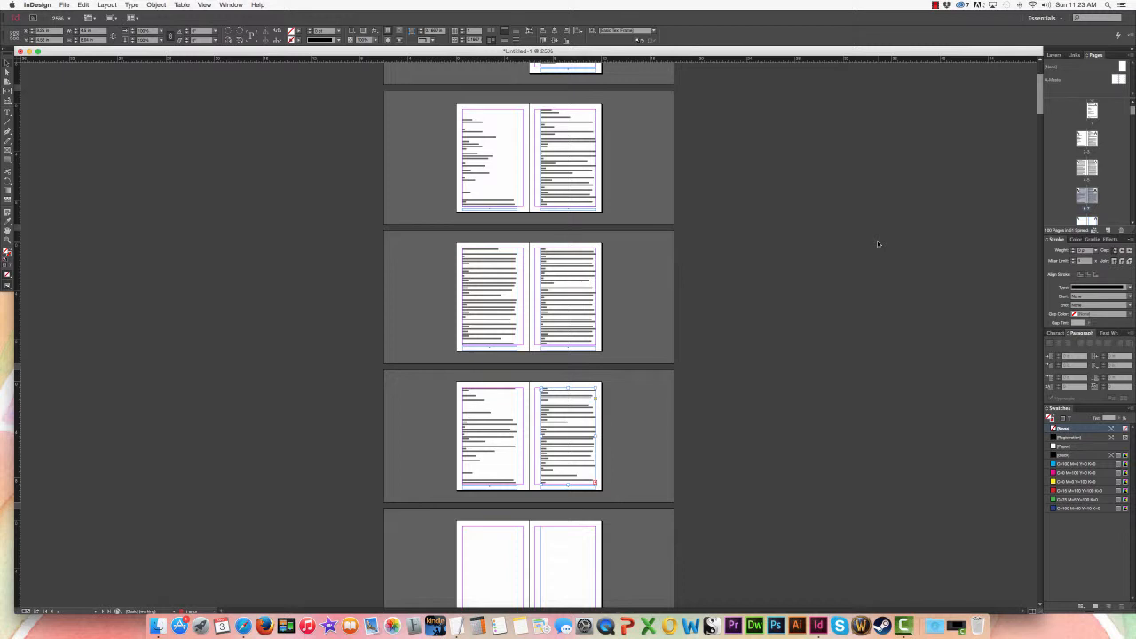
# Step: Undo the frame-by-frame threading across pages 2 to 7 and the text pasted on page 1
pyautogui.press('super+z')
pyautogui.press('super+z')
pyautogui.press('super+z')
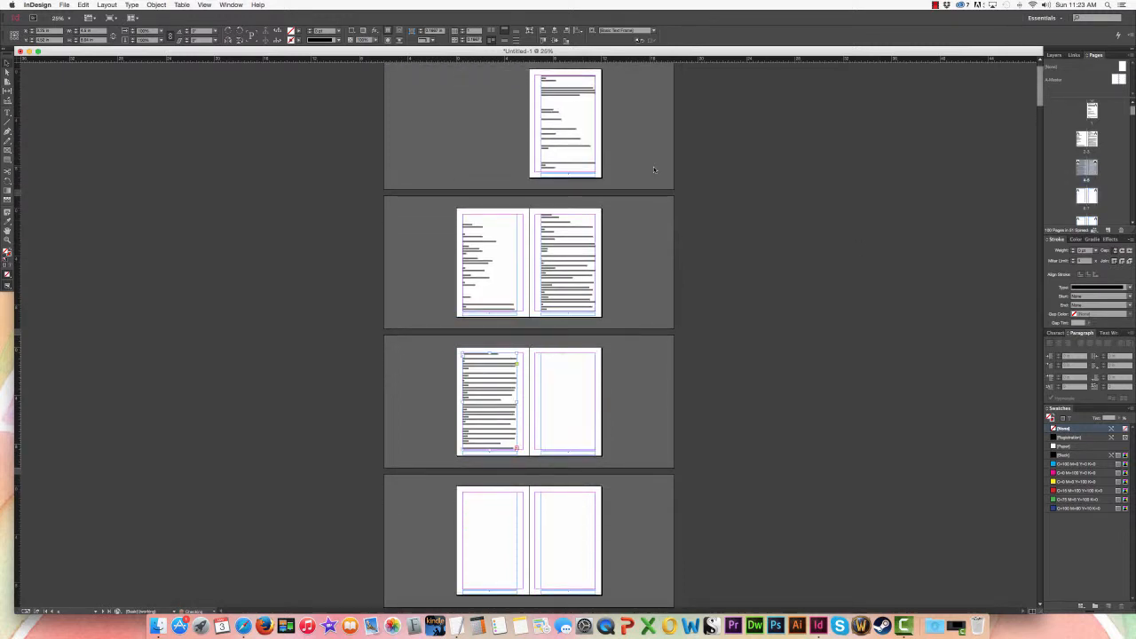
pyautogui.press('super+z')
pyautogui.press('super+z')
pyautogui.press('super+z')
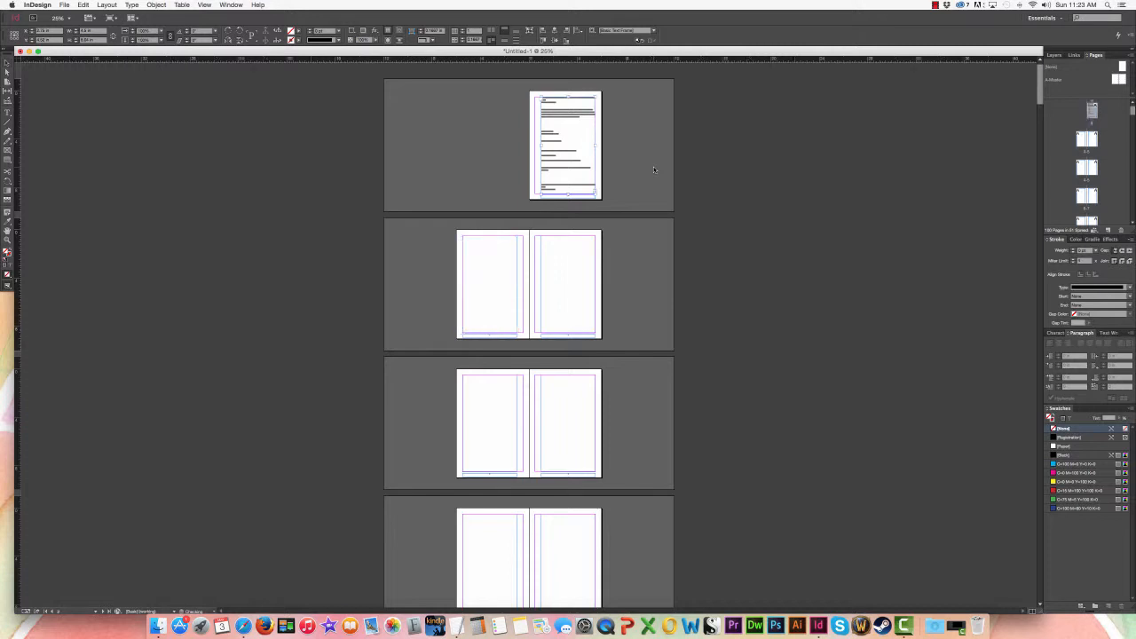
pyautogui.press('super+z')
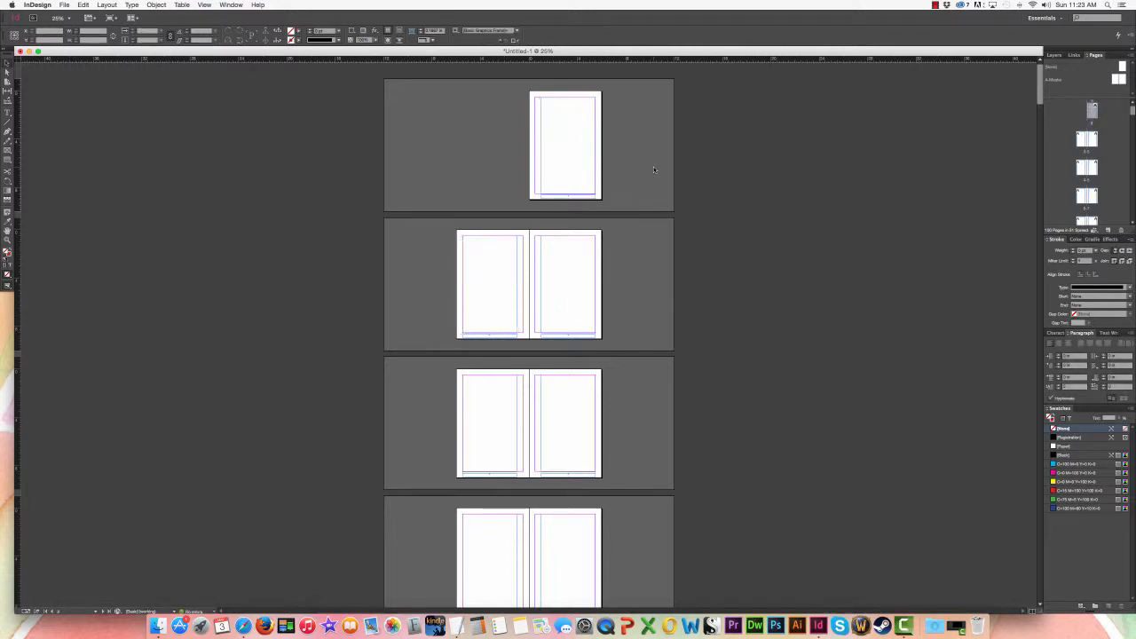
# Step: Insert the full Jane Eyre text into page 1's empty main text frame again
pyautogui.press('super+0')
pyautogui.press('t')
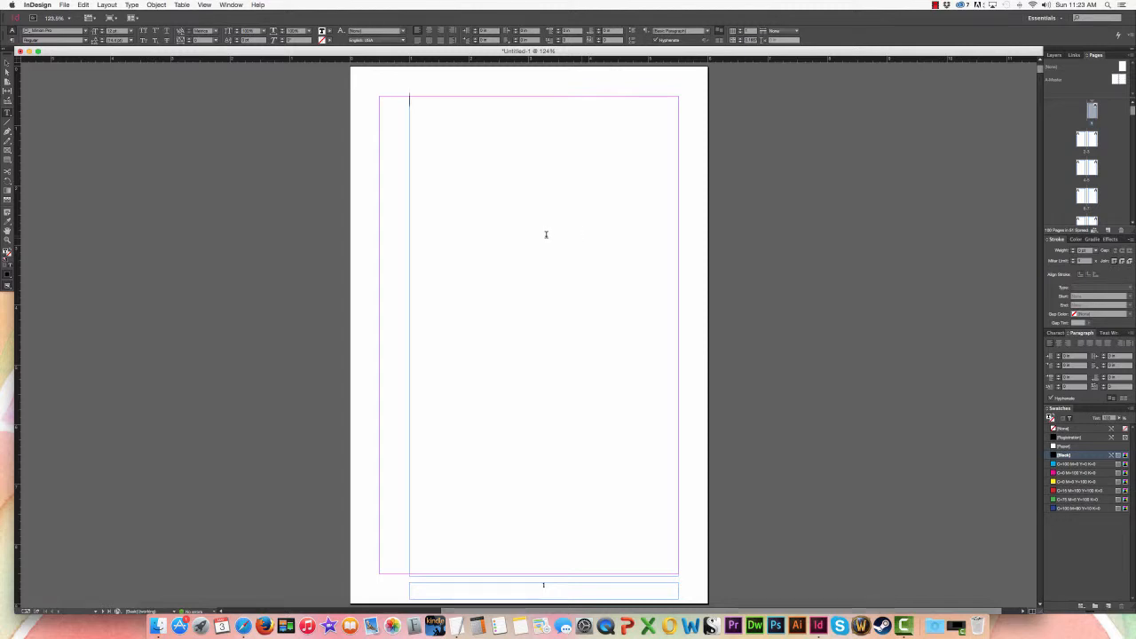
pyautogui.press('super+d')
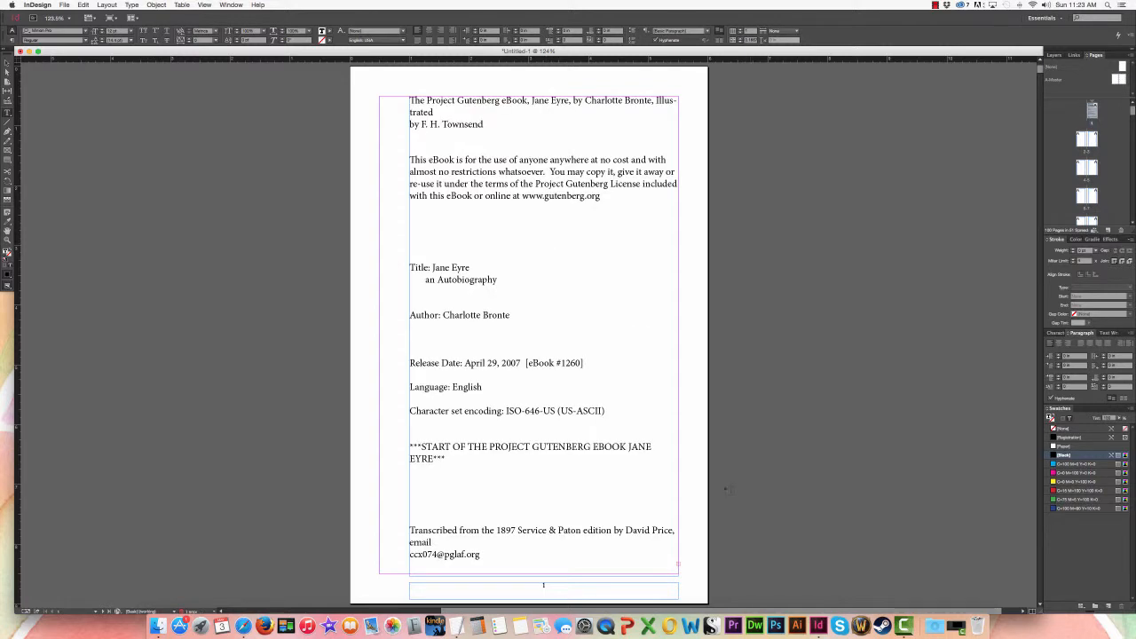
# Step: Load the overset text from page 1's frame and autoflow it from page 2's upper margin corner through the remaining pages
pyautogui.click(8, 62)
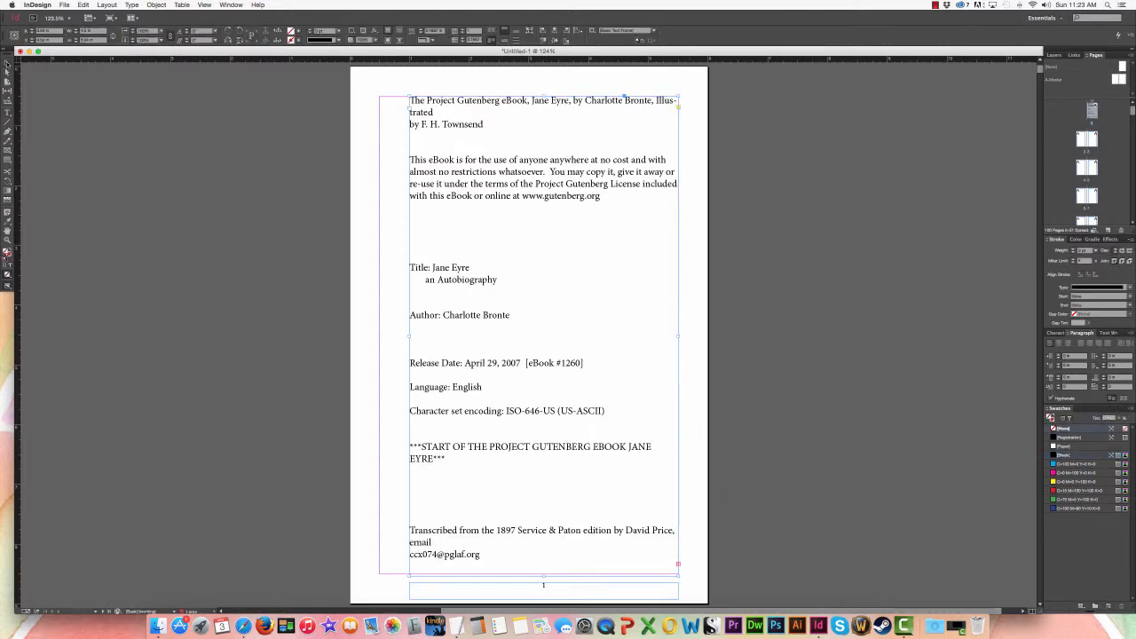
pyautogui.press('super+minus')
pyautogui.press('super+minus')
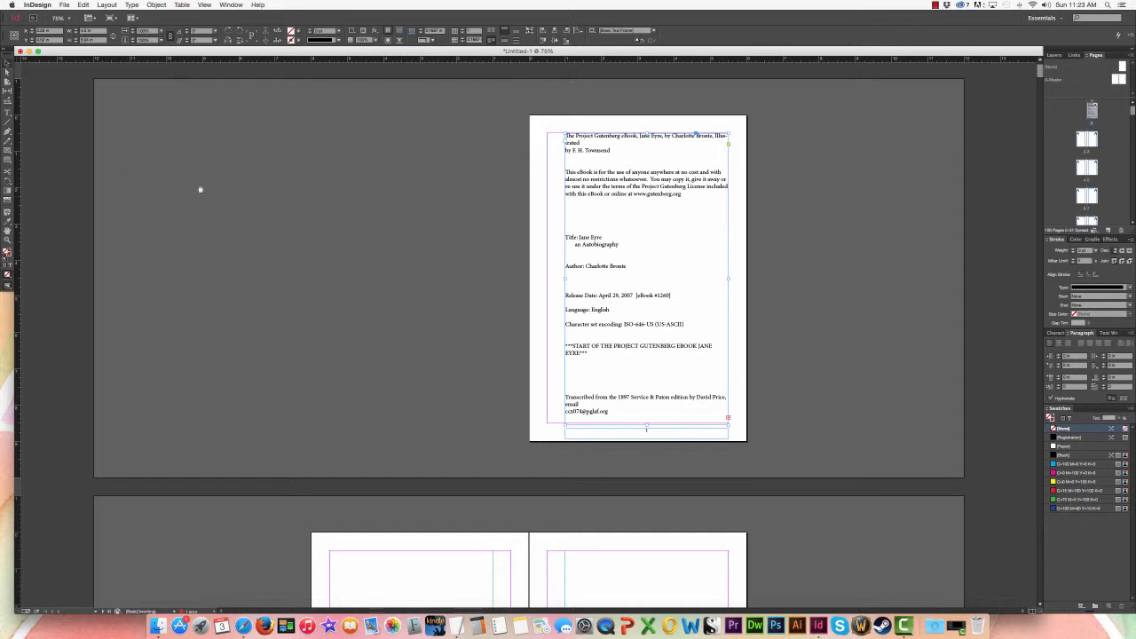
pyautogui.scroll(-5, 467, 157)
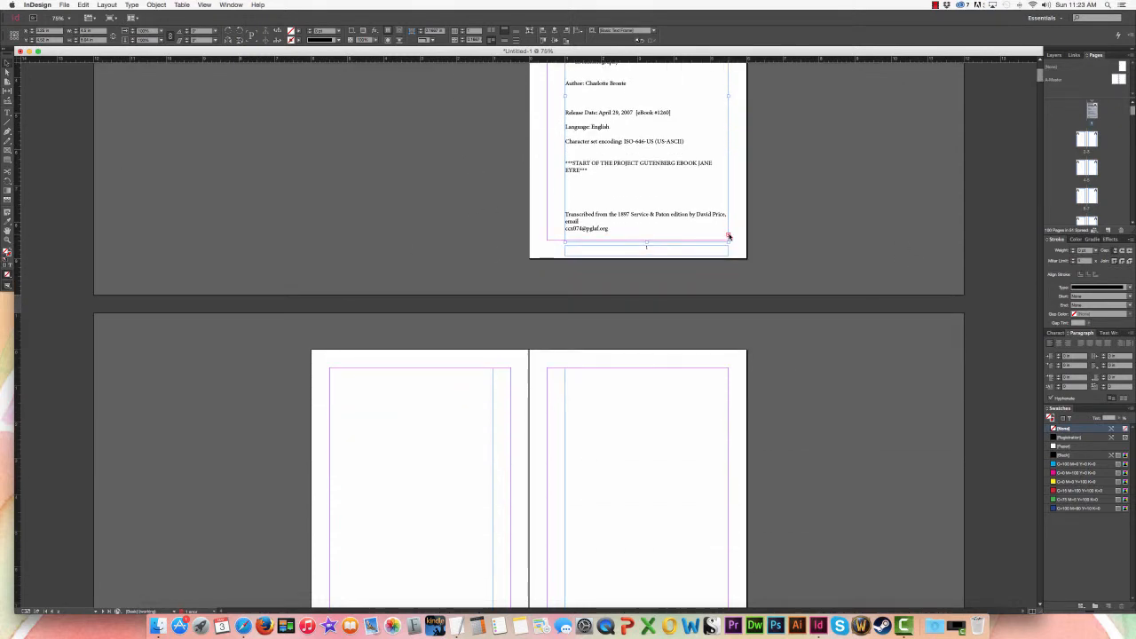
pyautogui.click(727, 236)
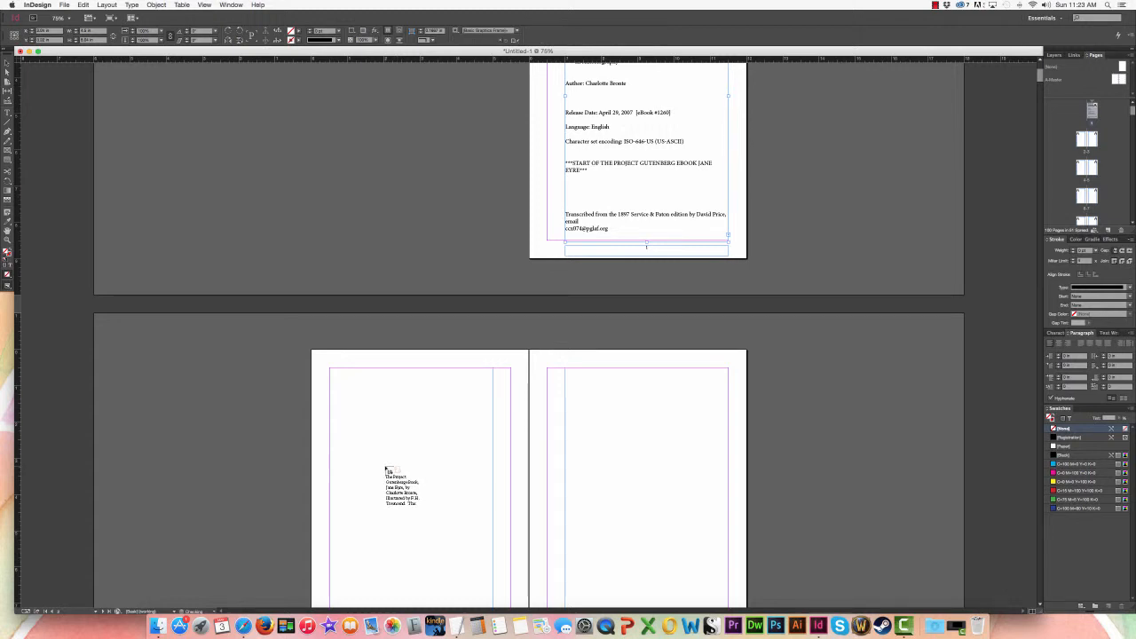
pyautogui.keyDown('shift'); pyautogui.click(330, 371); pyautogui.keyUp('shift')
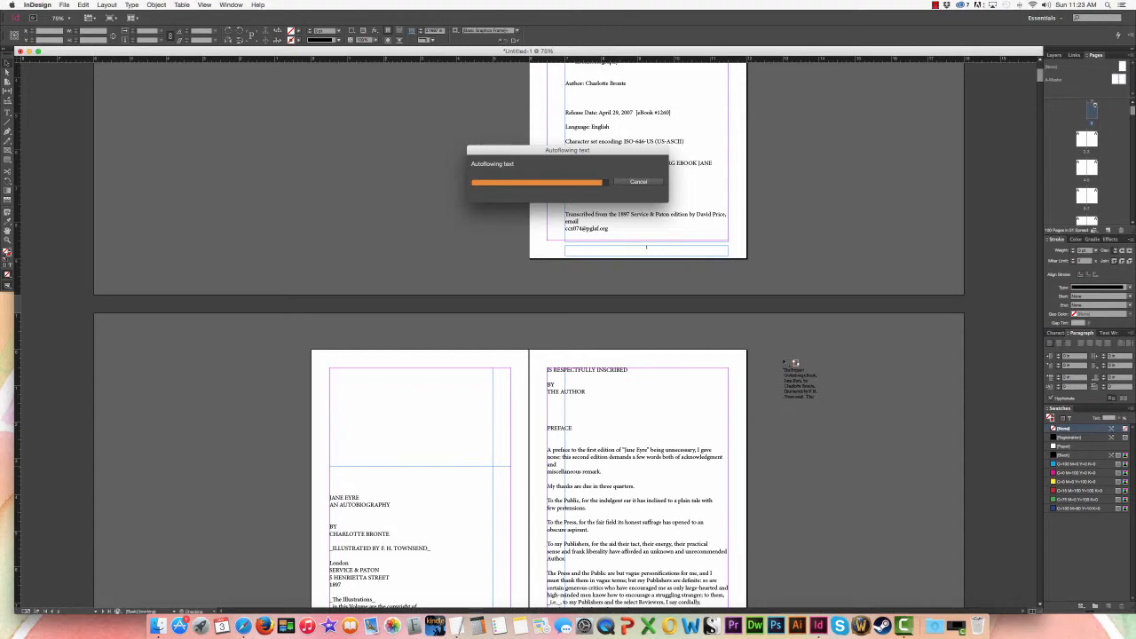
# Step: Set up a new 100-page facing-pages document with a custom page size of 6 by 9 in
pyautogui.scroll(-15, 790, 337)
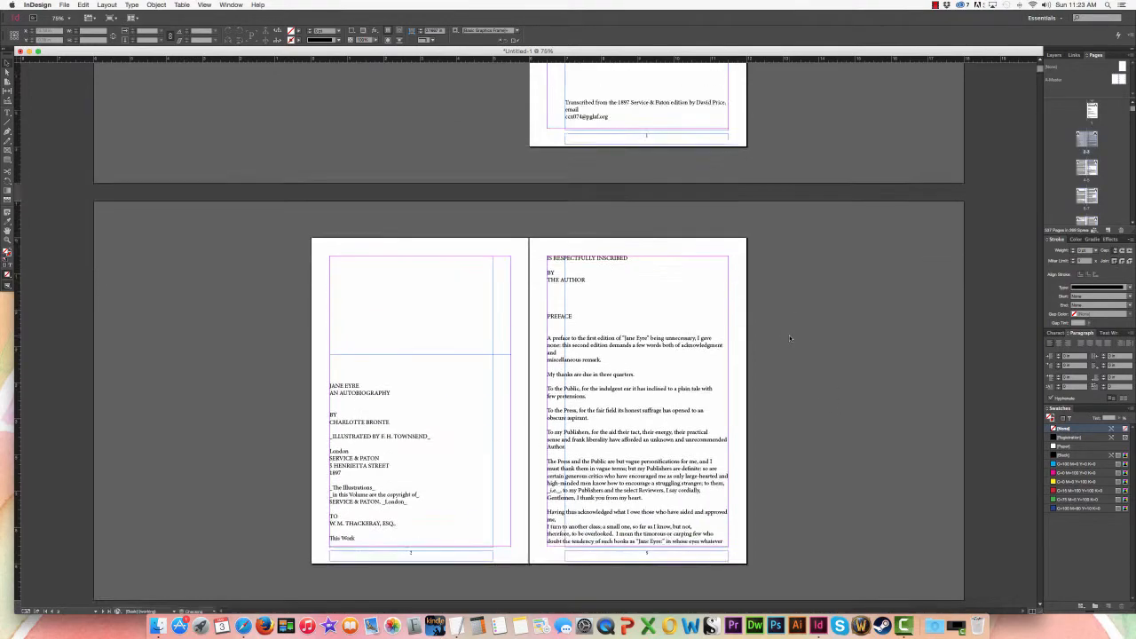
pyautogui.scroll(-4, 789, 337)
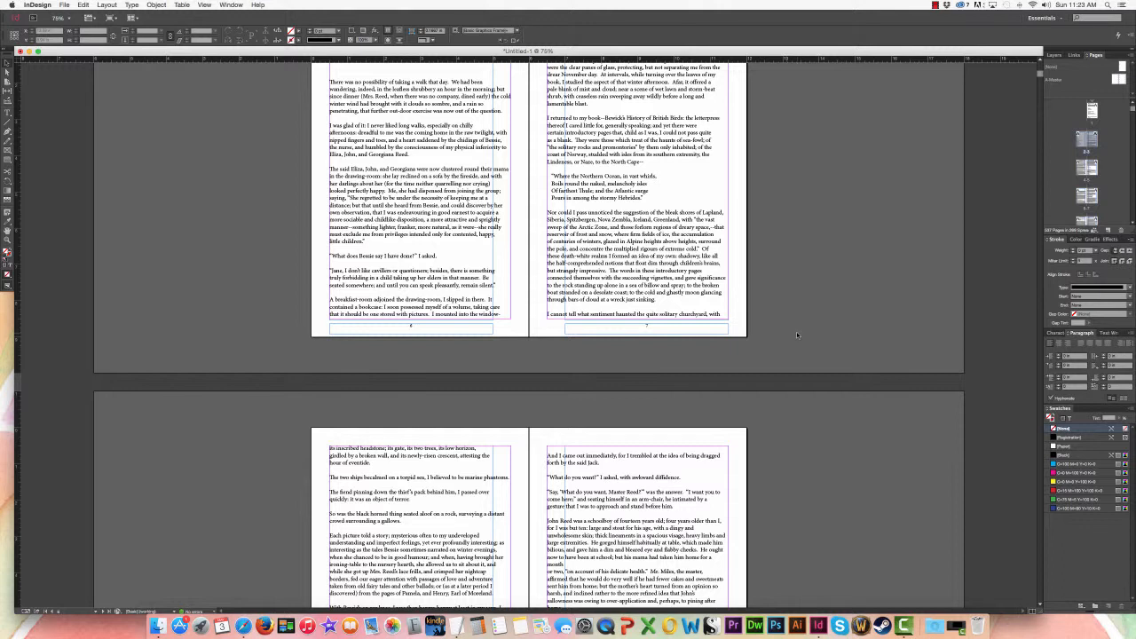
pyautogui.press('super+n')
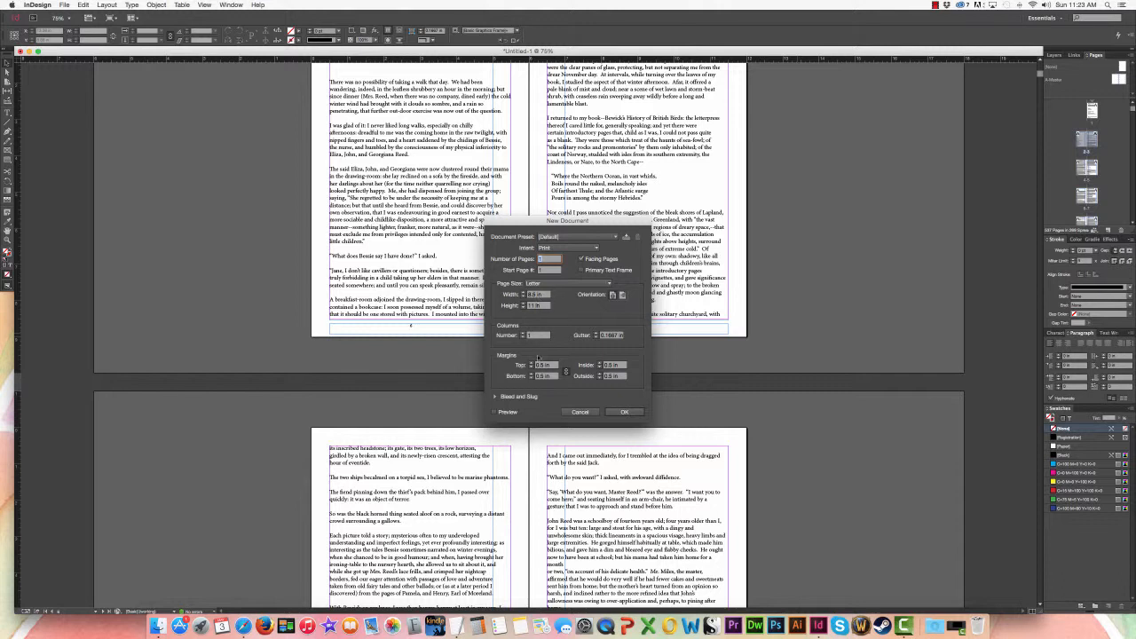
pyautogui.click(535, 293)
pyautogui.write('8')
pyautogui.press('Tab')
pyautogui.write('4')
pyautogui.click(529, 259)
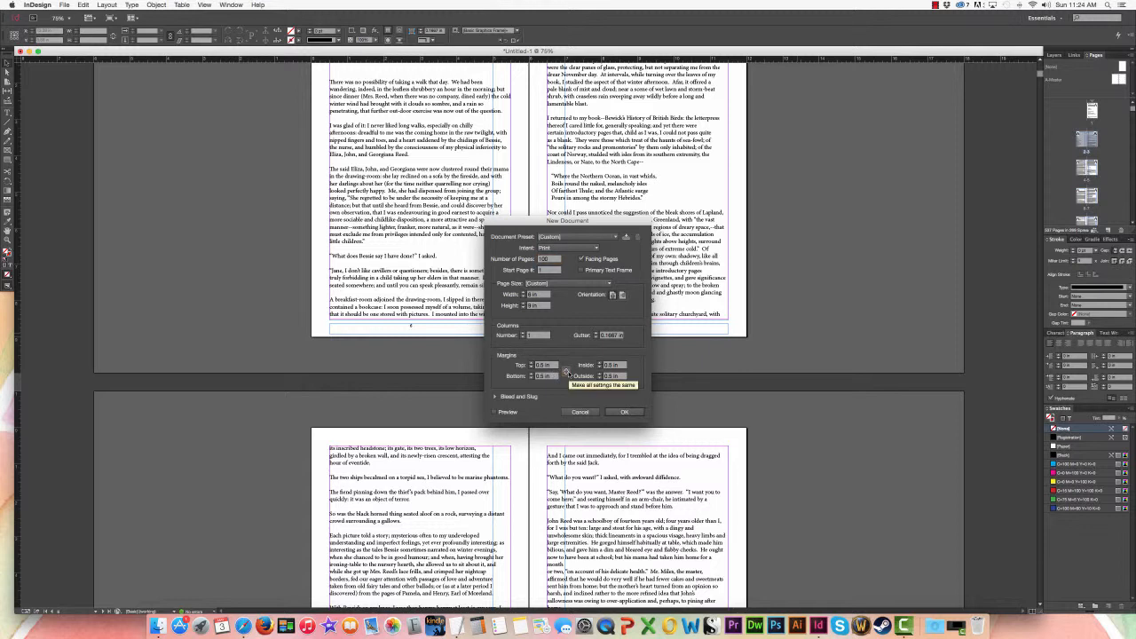
# Step: Unlink the margin settings, widen only the inside margin to about 0.75 in, and create the document
pyautogui.click(566, 373)
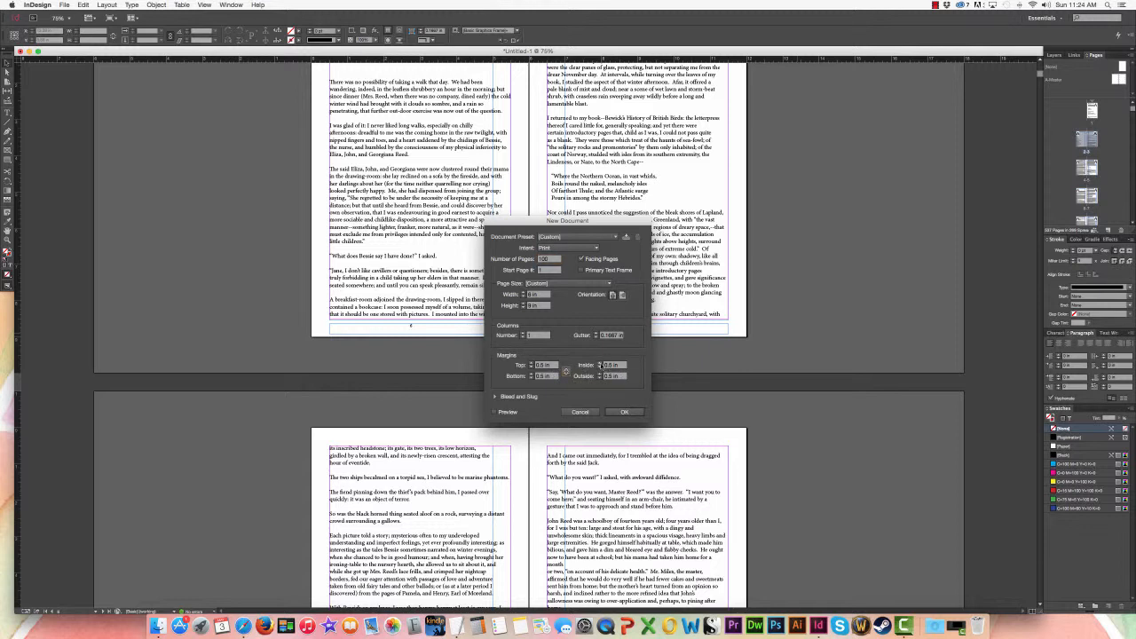
pyautogui.click(600, 364)
pyautogui.click(600, 363)
pyautogui.click(600, 362)
pyautogui.click(600, 363)
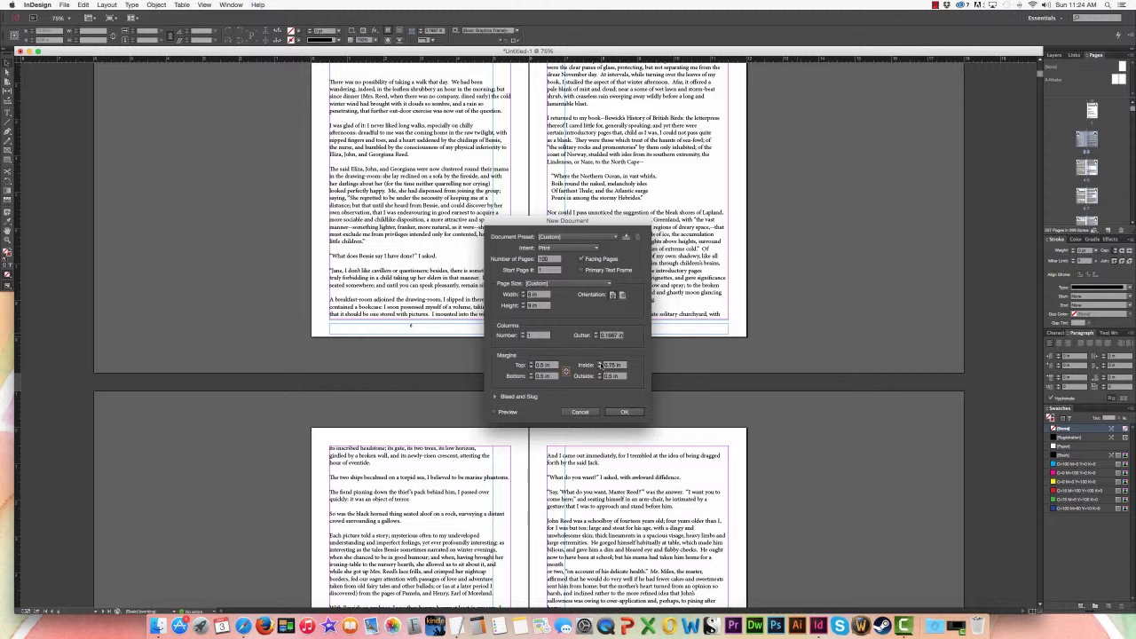
pyautogui.click(622, 412)
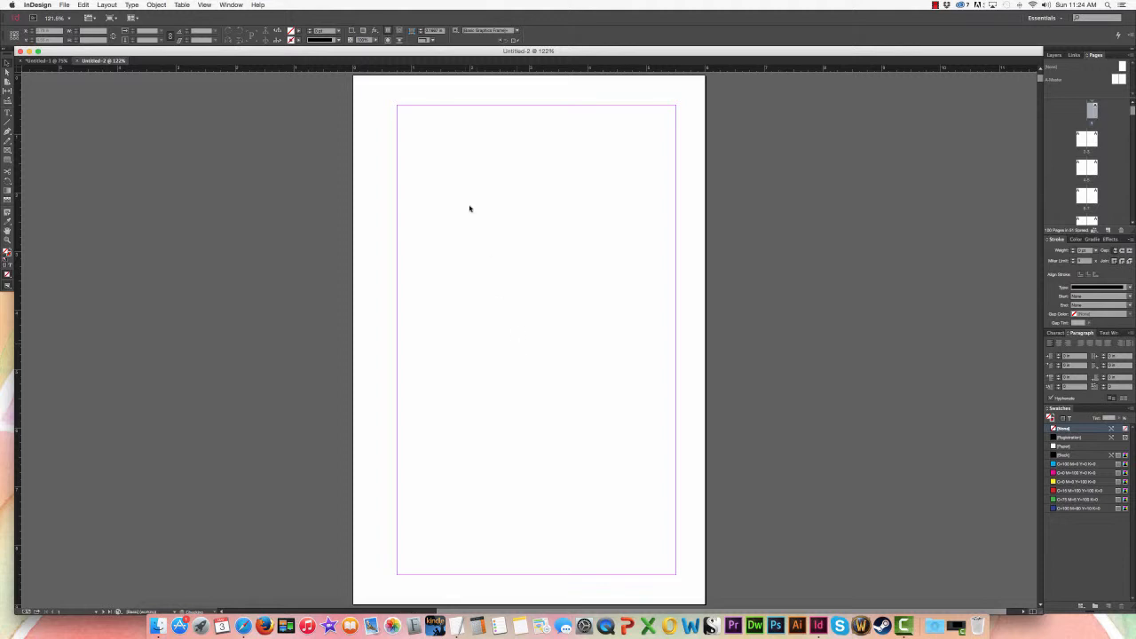
# Step: Draw a text frame filling page 1's margins and insert the copied Jane Eyre text
pyautogui.click(7, 112)
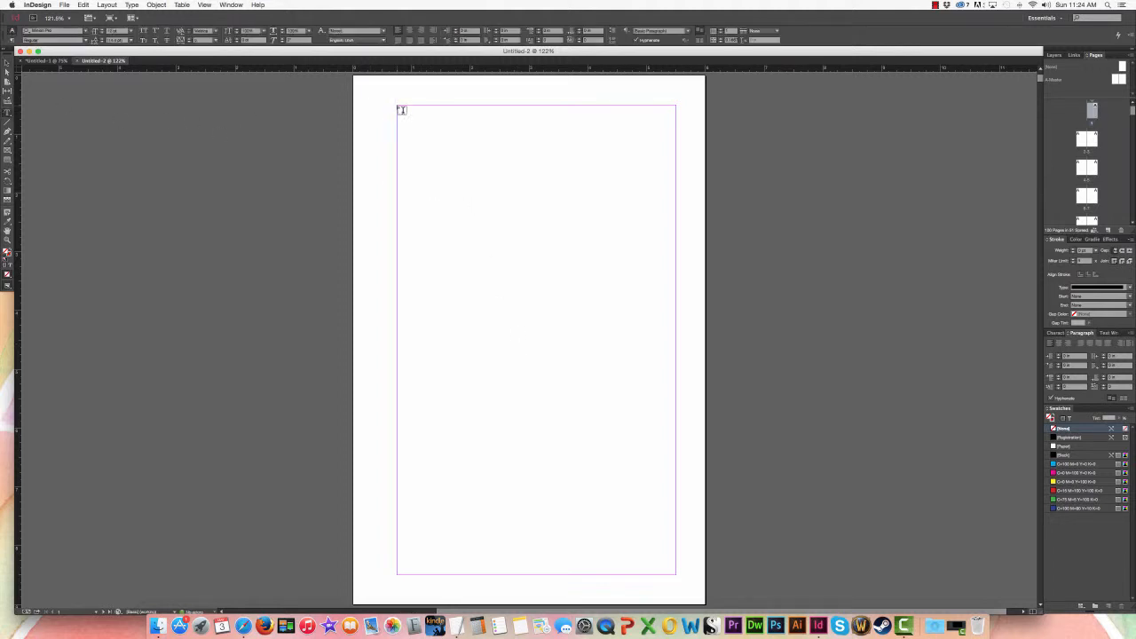
pyautogui.moveTo(398, 107); pyautogui.dragTo(675, 573)
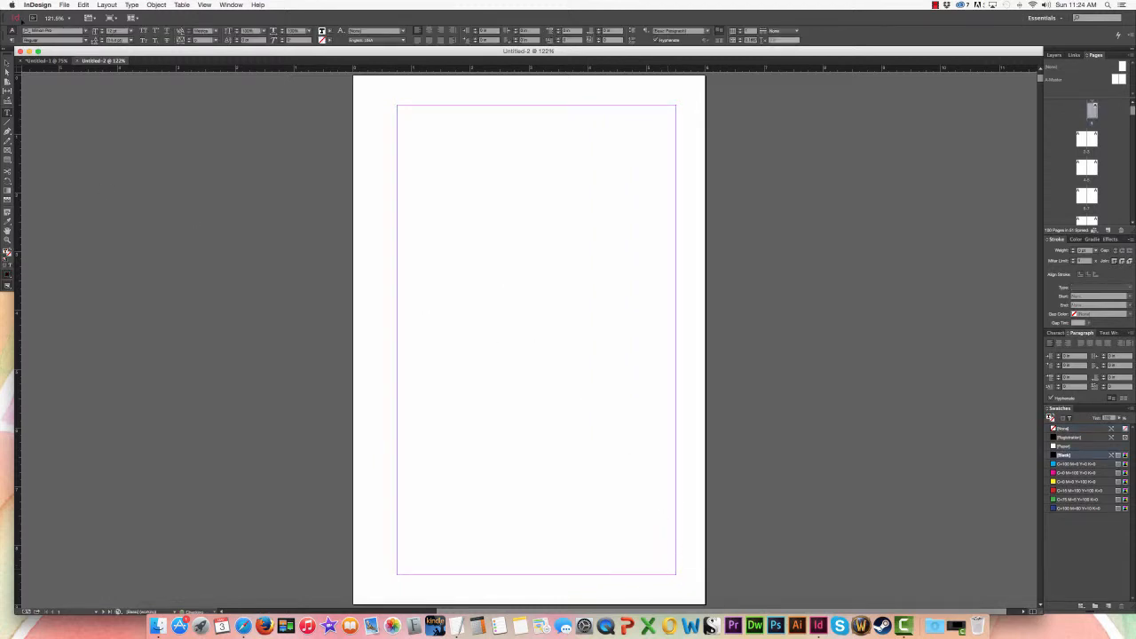
pyautogui.press('super+v')
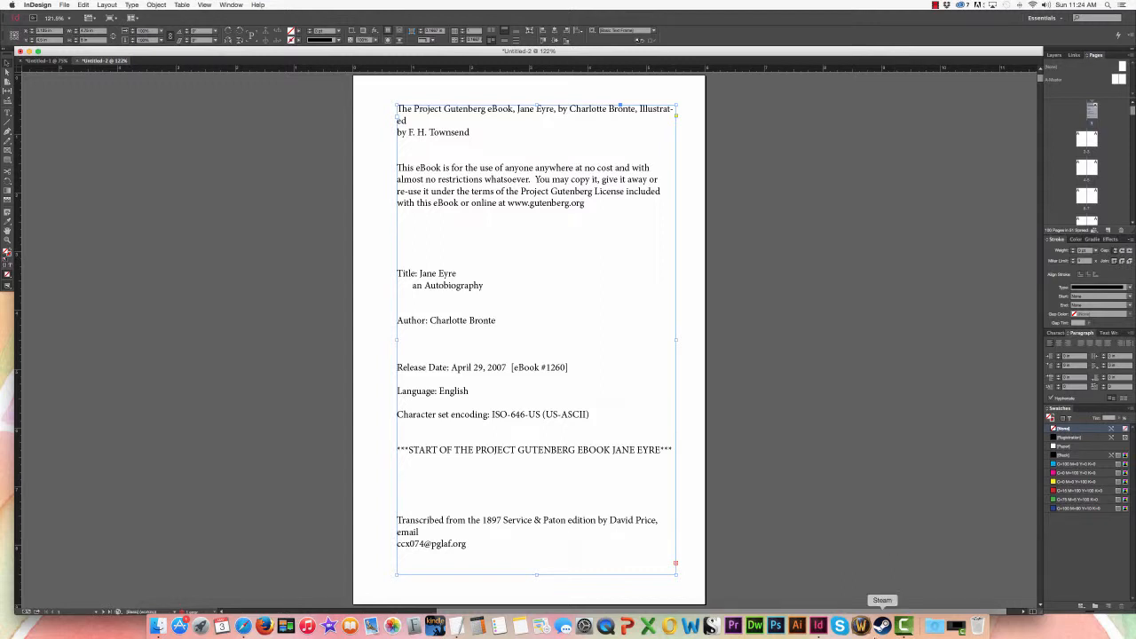
# Step: Load the overset text from page 1's frame and autoflow it from page 2's upper margin corner through the remaining pages
pyautogui.press('super+minus')
pyautogui.press('super+minus')
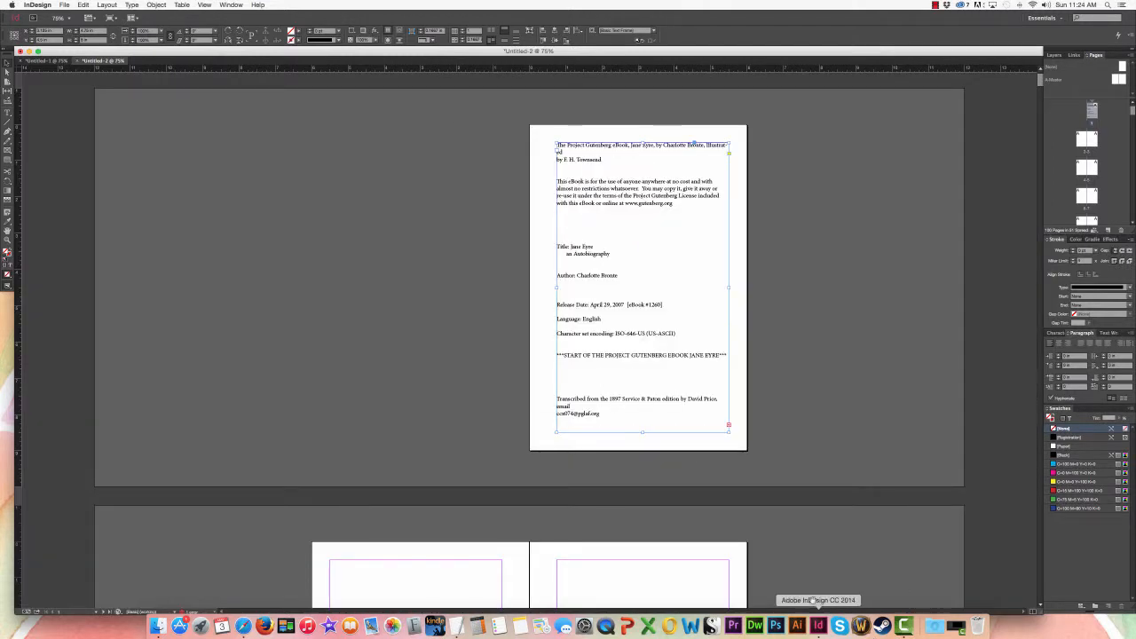
pyautogui.moveTo(634, 421); pyautogui.dragTo(630, 121)
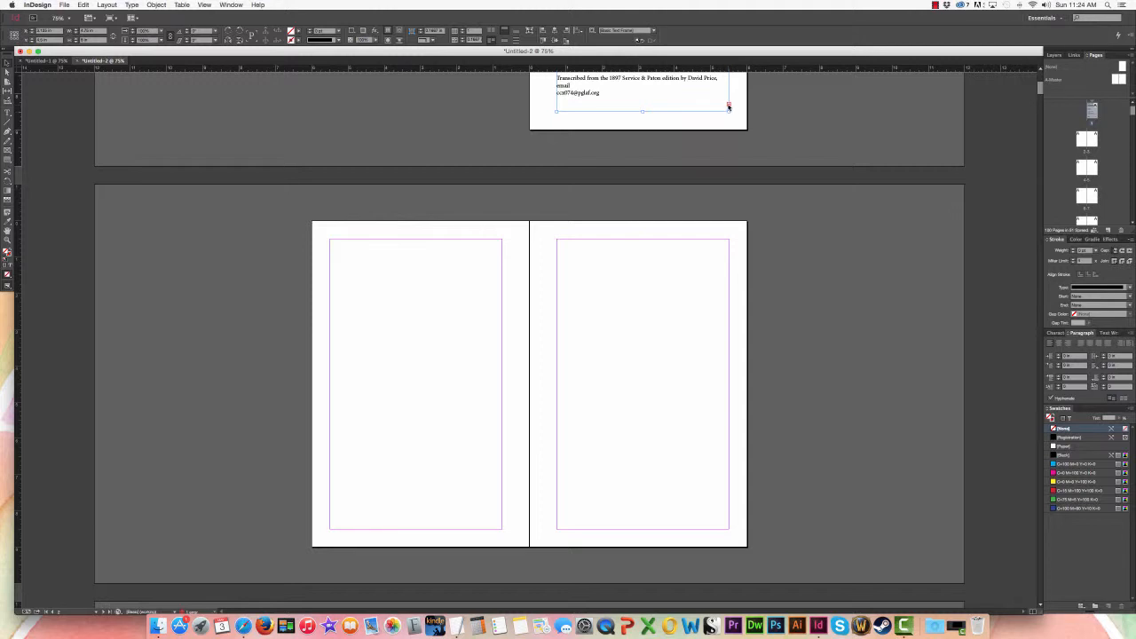
pyautogui.click(728, 105)
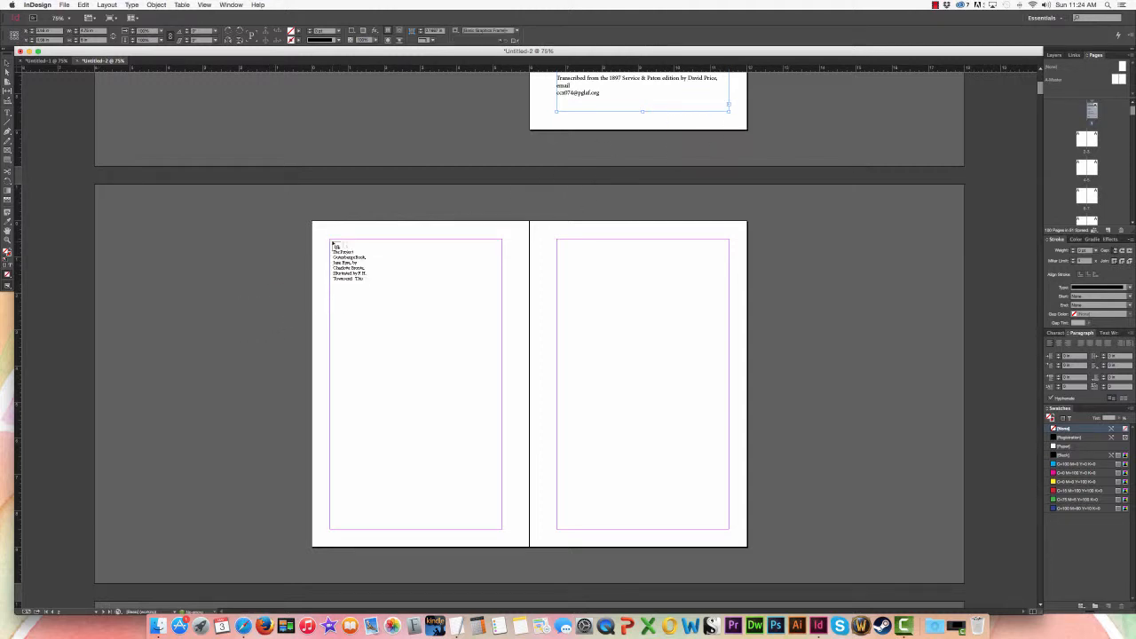
pyautogui.keyDown('shift'); pyautogui.click(333, 245); pyautogui.keyUp('shift')
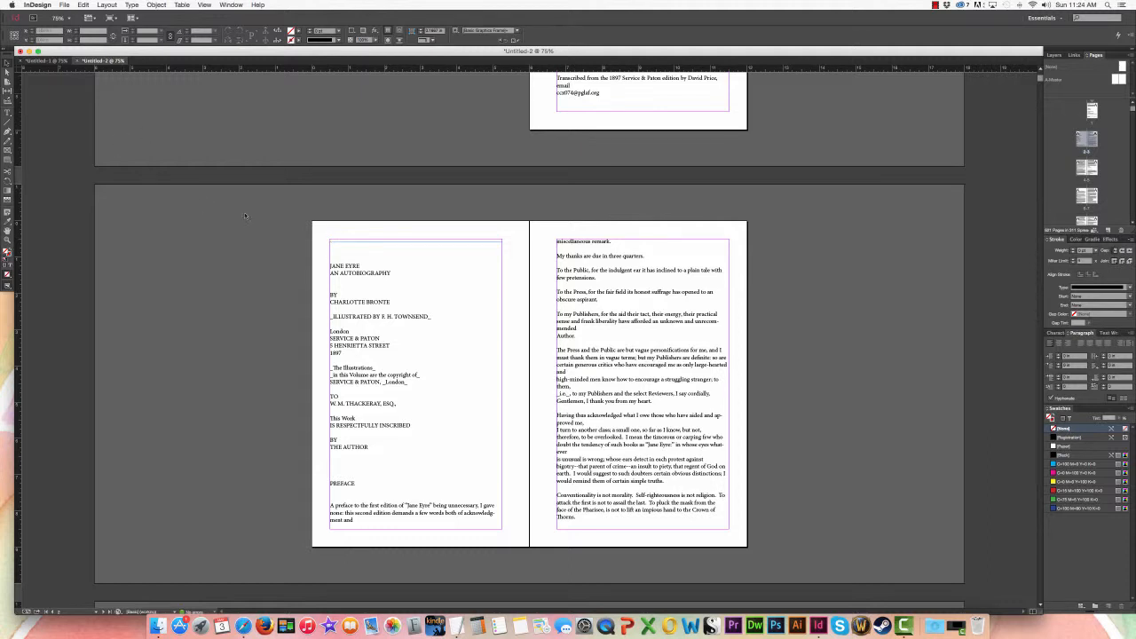
# Step: Extend the upper edge of page 2's text frame to the top margin
pyautogui.click(408, 284)
pyautogui.moveTo(417, 243); pyautogui.dragTo(416, 239)
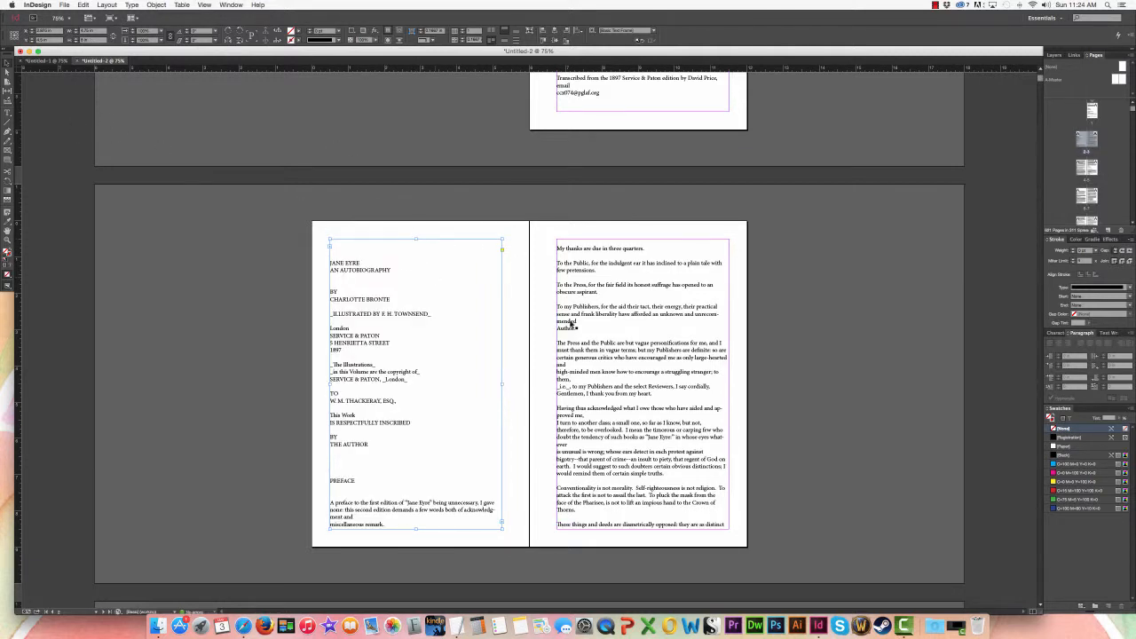
pyautogui.scroll(-2, 581, 322)
pyautogui.scroll(-10, 581, 322)
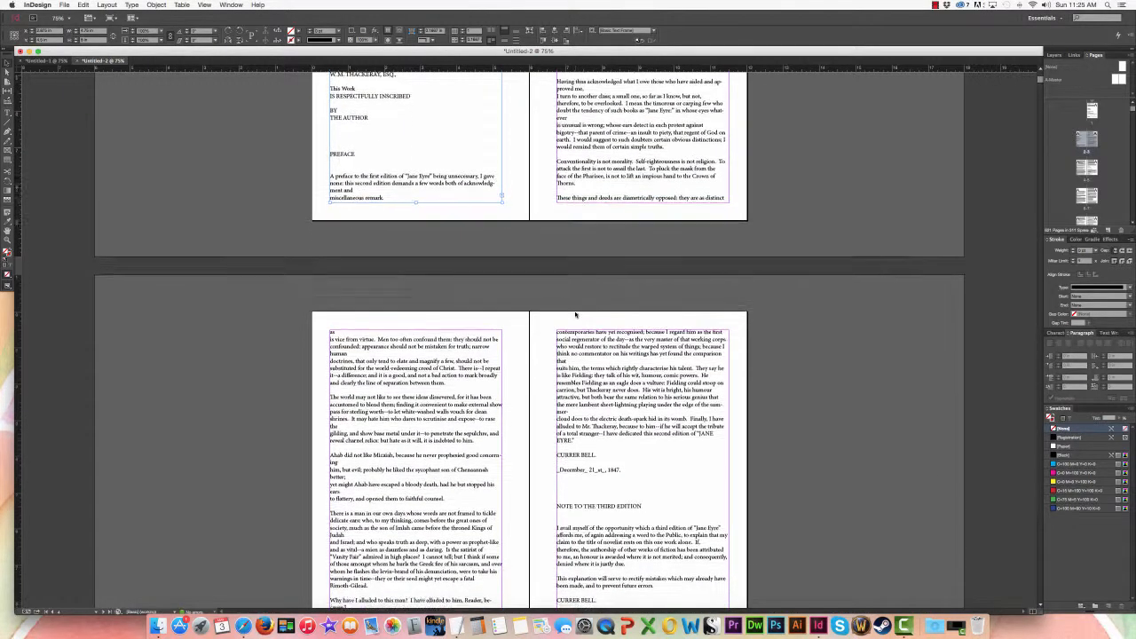
pyautogui.scroll(-7, 576, 313)
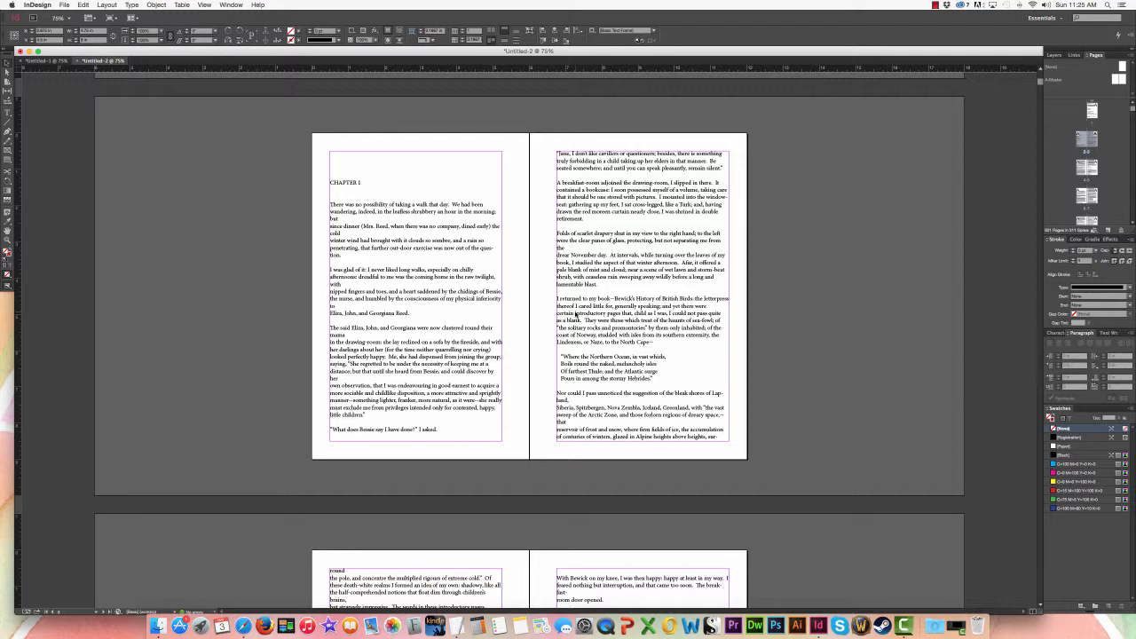
# Step: In Untitled-1, undo the autoflow and thread page 1's overset text into the existing frames on pages 2 and 3
pyautogui.click(53, 62)
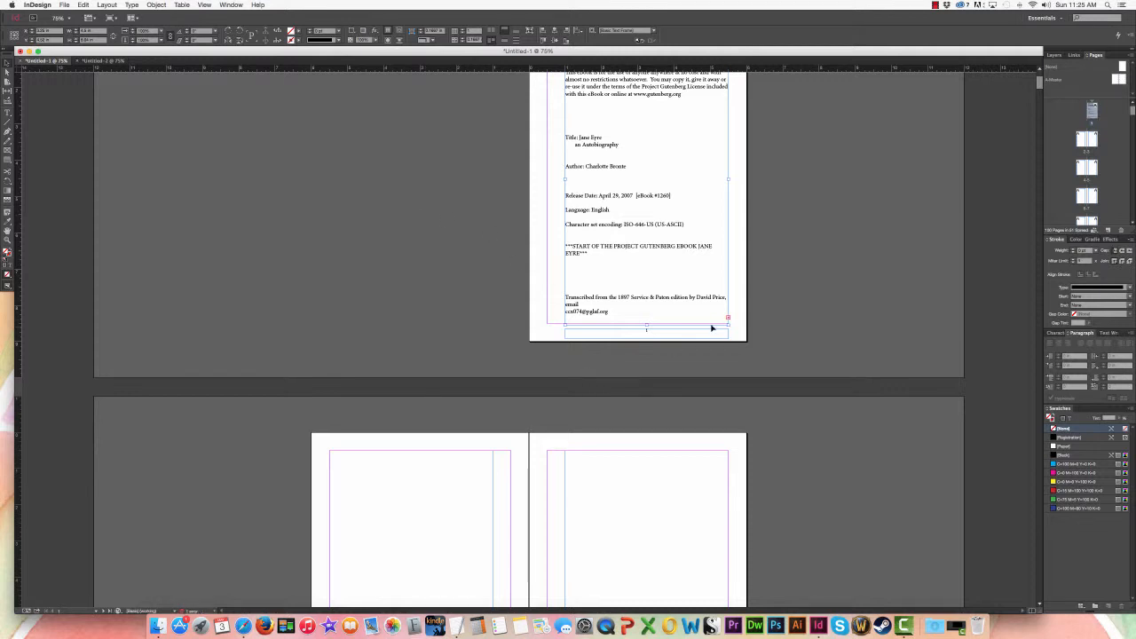
pyautogui.click(727, 317)
pyautogui.click(464, 524)
pyautogui.scroll(-3, 479, 528)
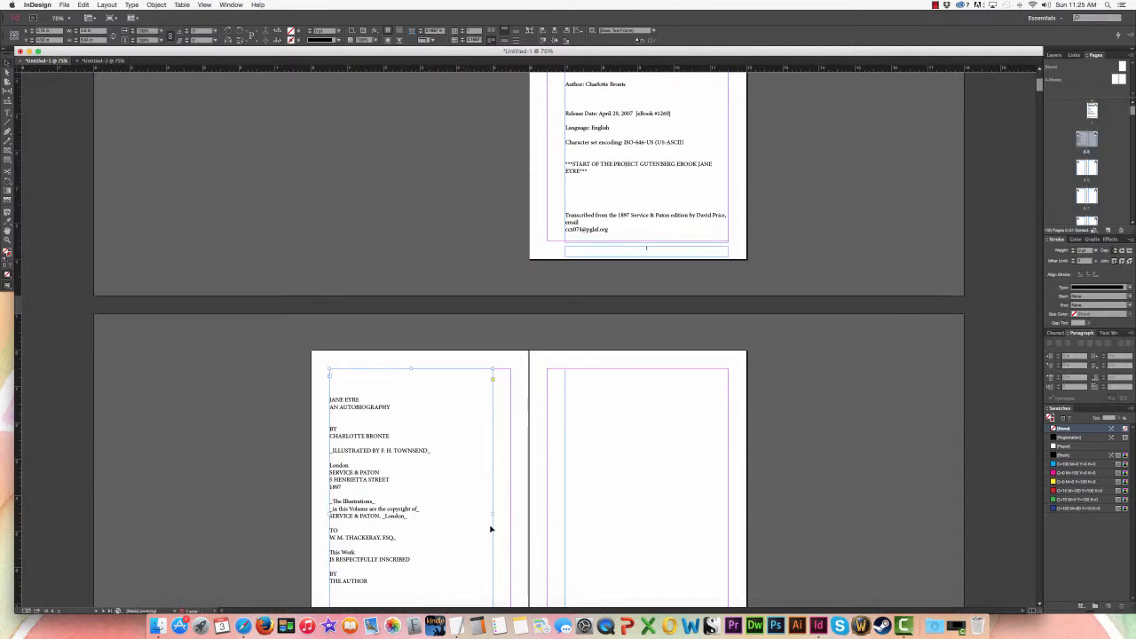
pyautogui.scroll(-3, 489, 536)
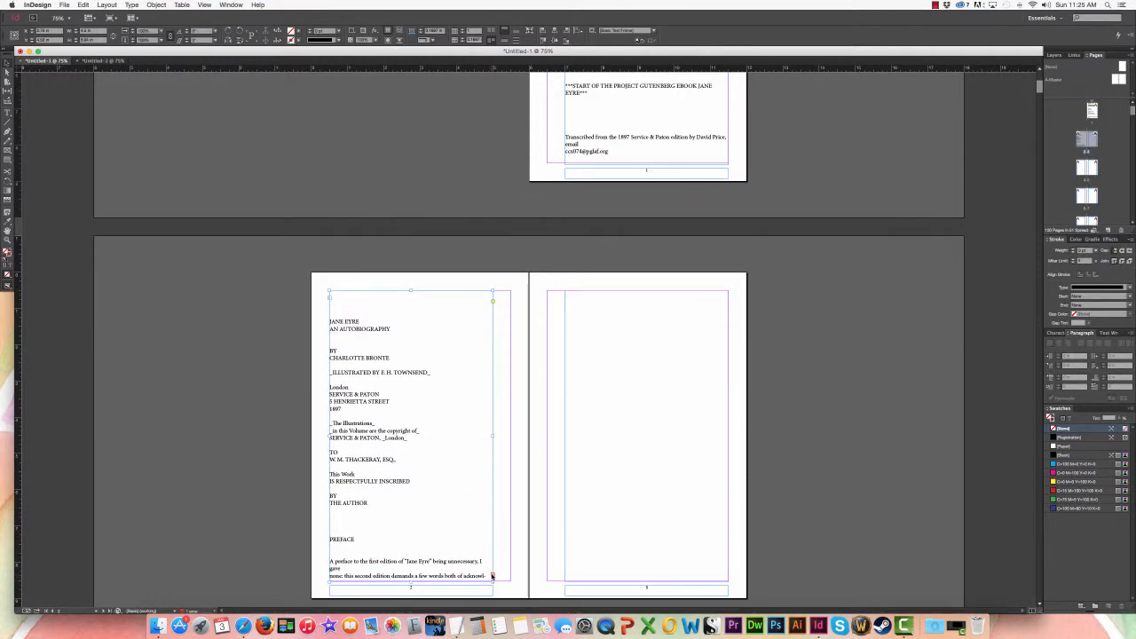
pyautogui.click(491, 576)
pyautogui.click(585, 546)
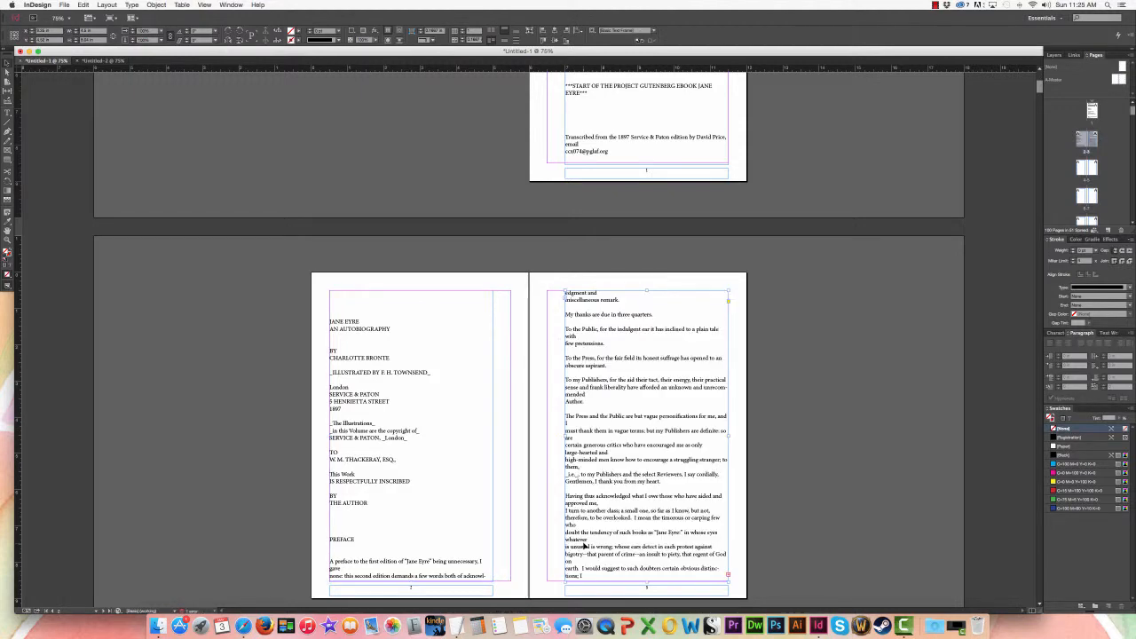
# Step: Switch back to the autoflowed document Untitled-2
pyautogui.click(98, 61)
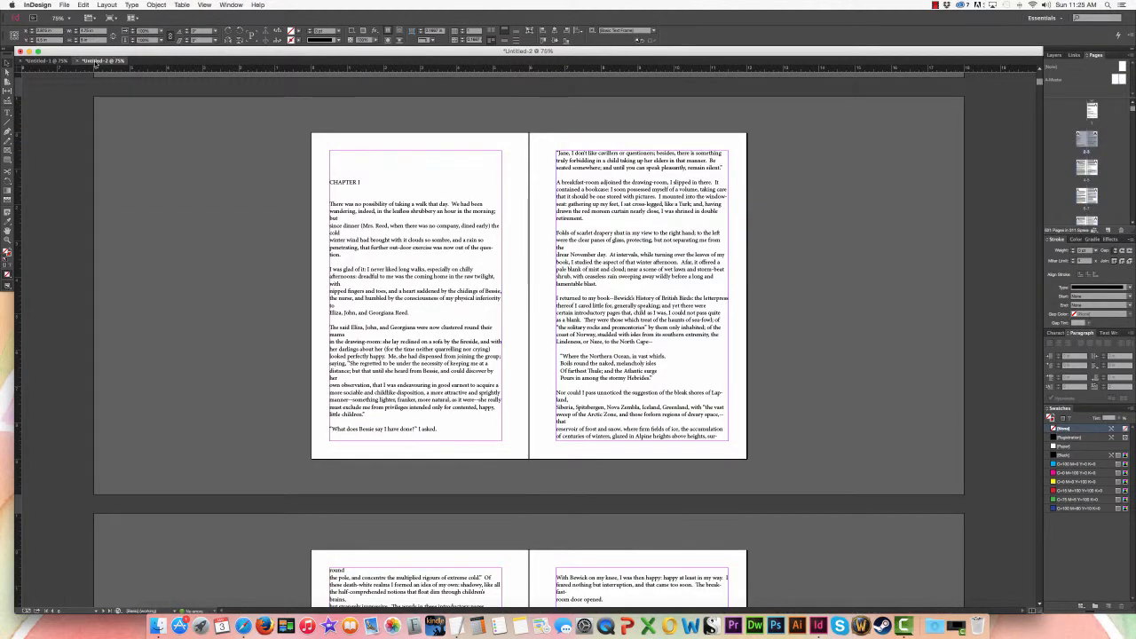